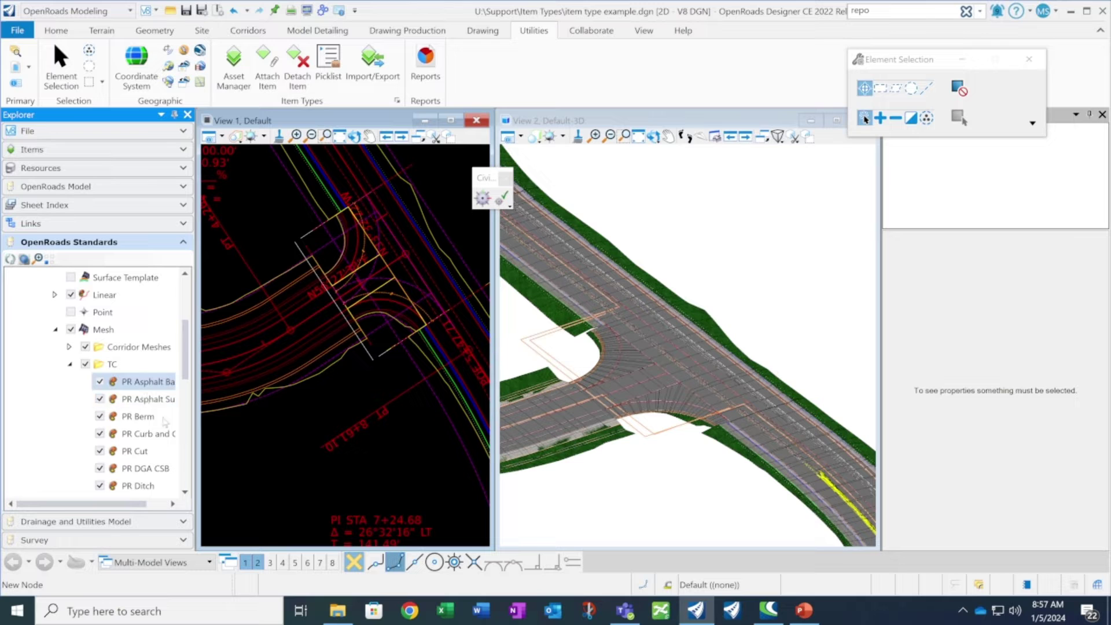
- Review the properties and attached item of the PR Asphalt Surface mesh feature definition
{"action": "left_click", "coordinate": [143, 400]}
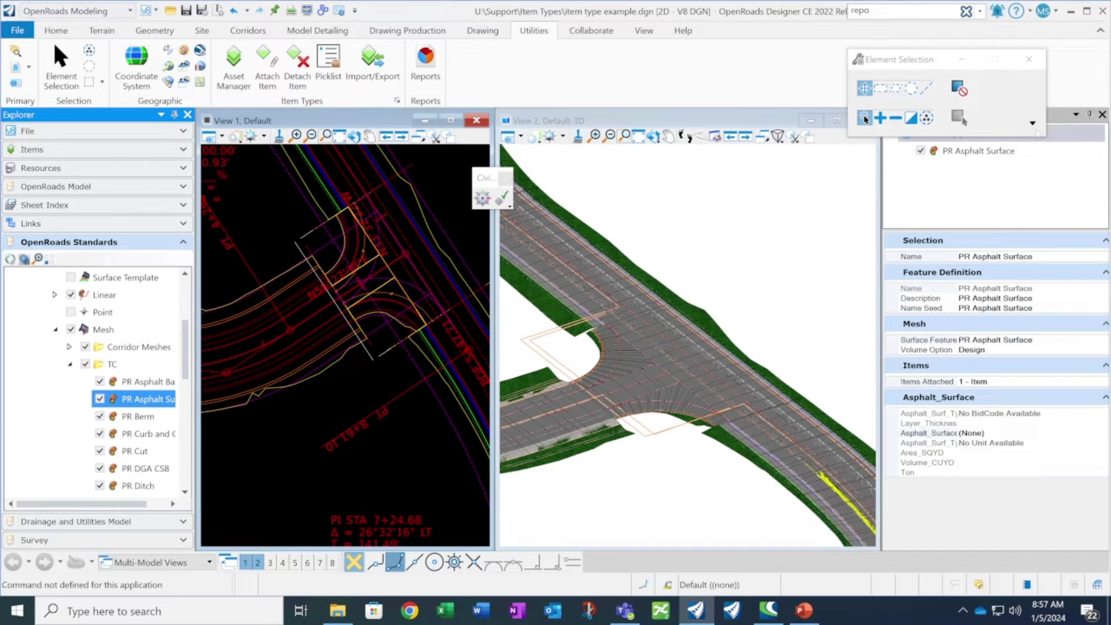
{"action": "left_click", "coordinate": [1102, 116]}
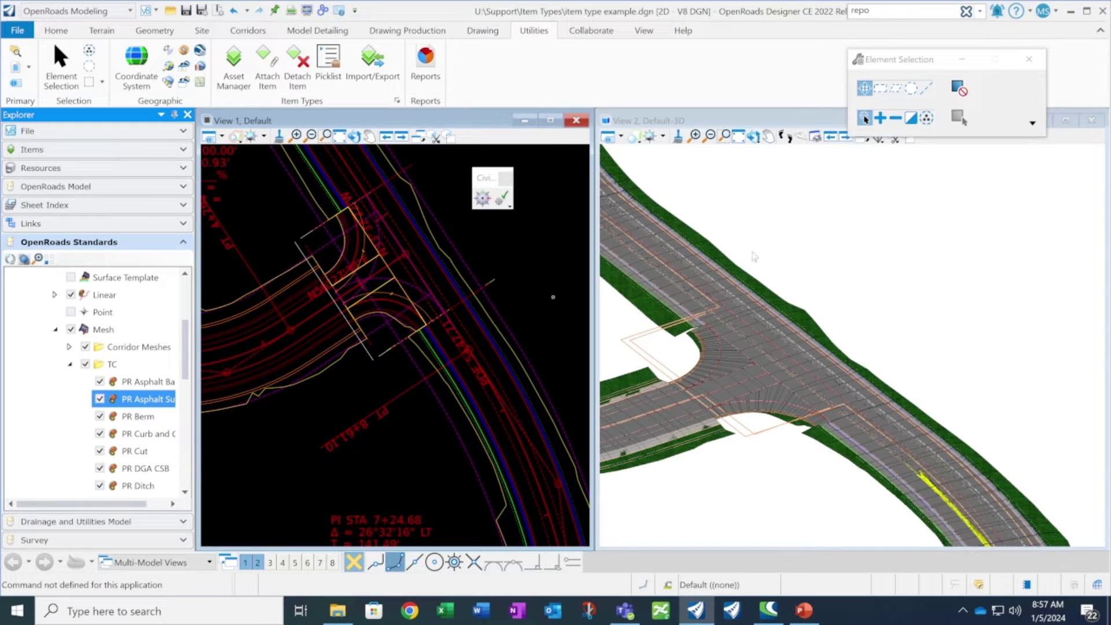
{"action": "left_click", "coordinate": [849, 222]}
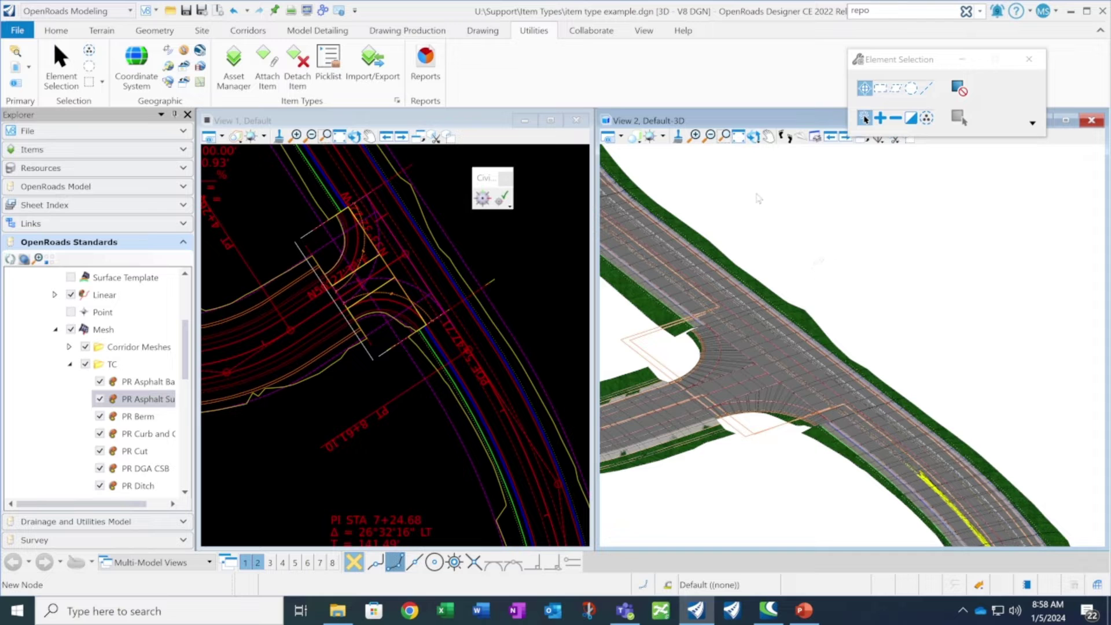
- Set the main road surface mesh's asphalt surface type to CL3 ASPH SURF 0.38B PG64-22 and check its item properties
{"action": "left_click", "coordinate": [834, 418]}
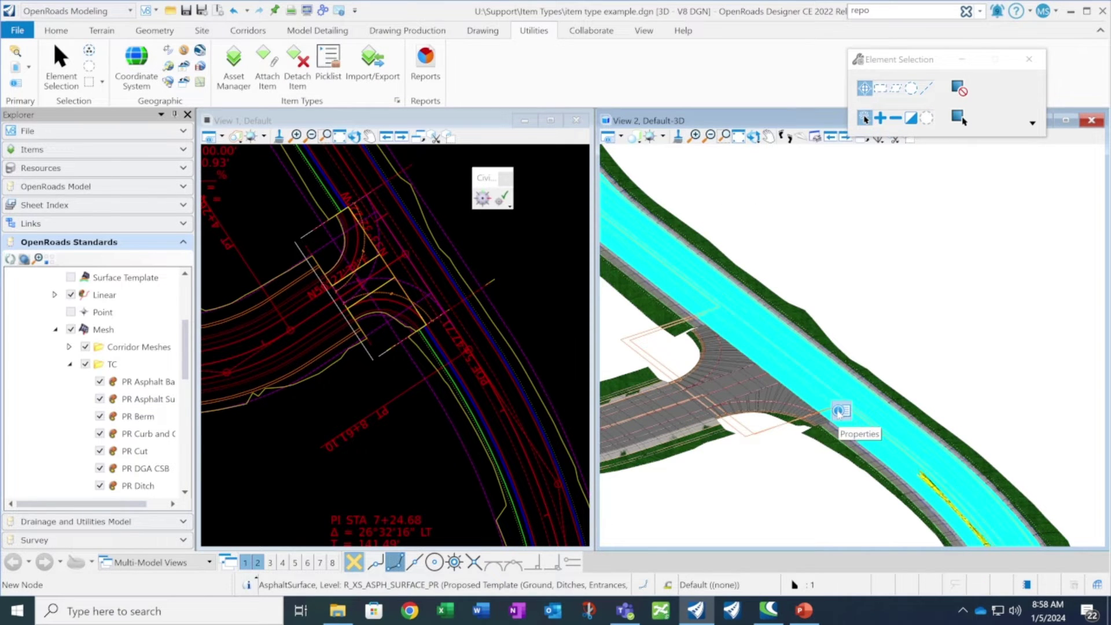
{"action": "left_click", "coordinate": [839, 409]}
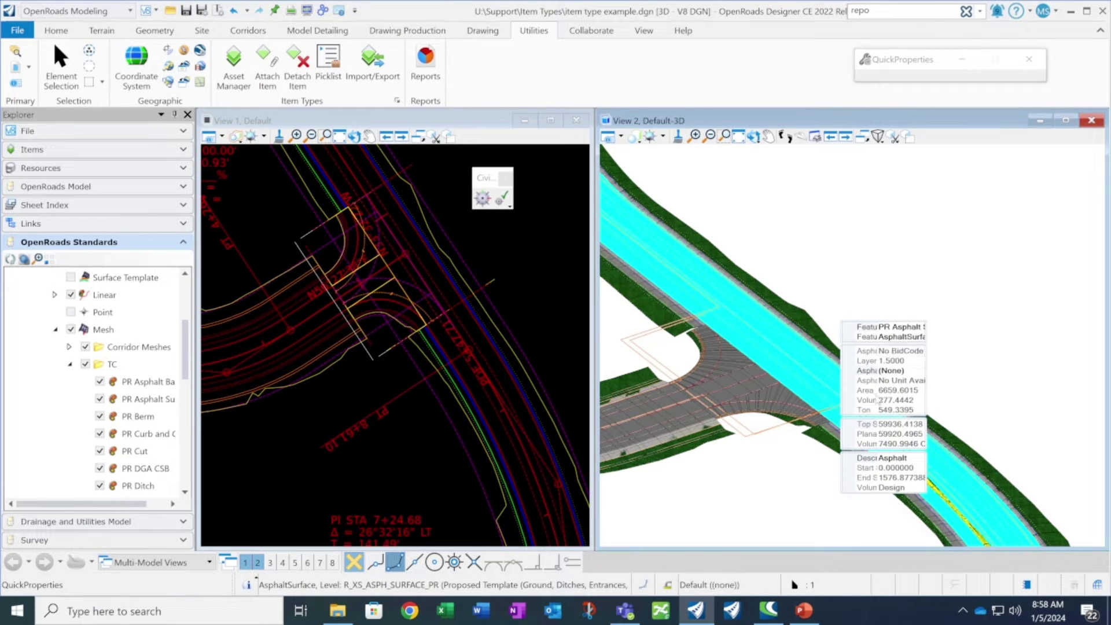
{"action": "left_click", "coordinate": [888, 371]}
{"action": "left_click", "coordinate": [918, 371]}
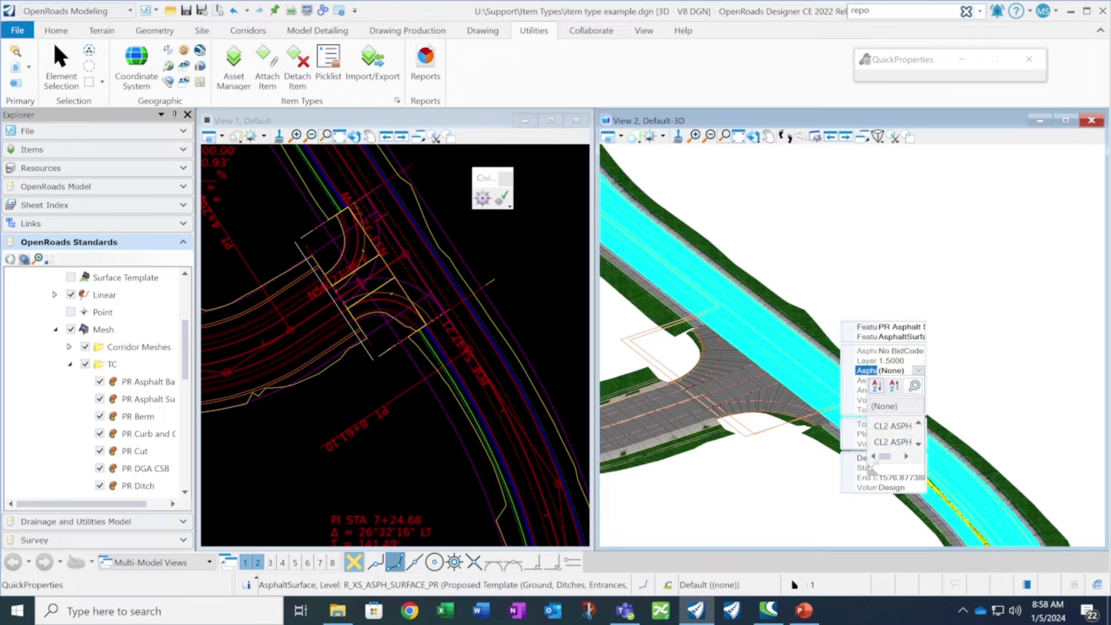
{"action": "left_click_drag", "start_coordinate": [871, 472], "coordinate": [707, 547]}
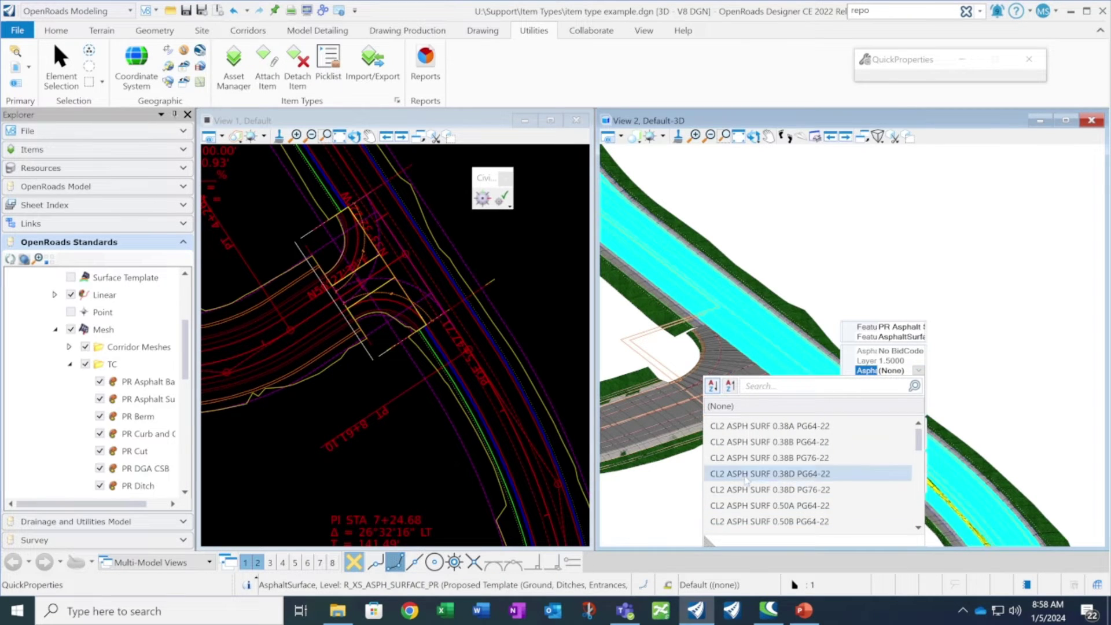
{"action": "scroll", "coordinate": [747, 478], "scroll_direction": "down", "scroll_amount": 1}
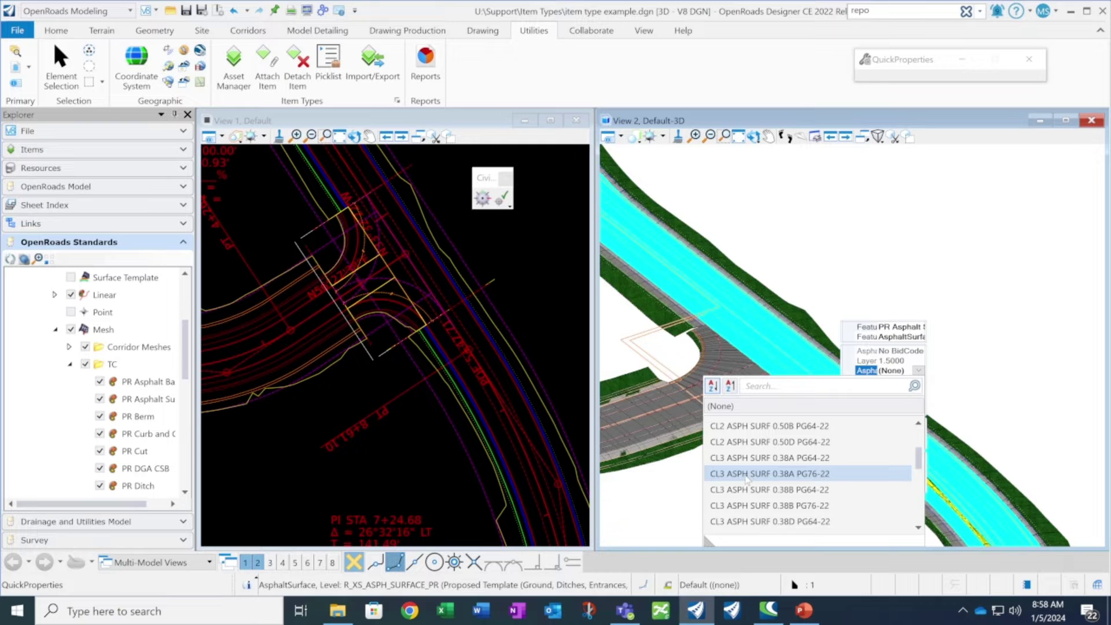
{"action": "left_click", "coordinate": [773, 490]}
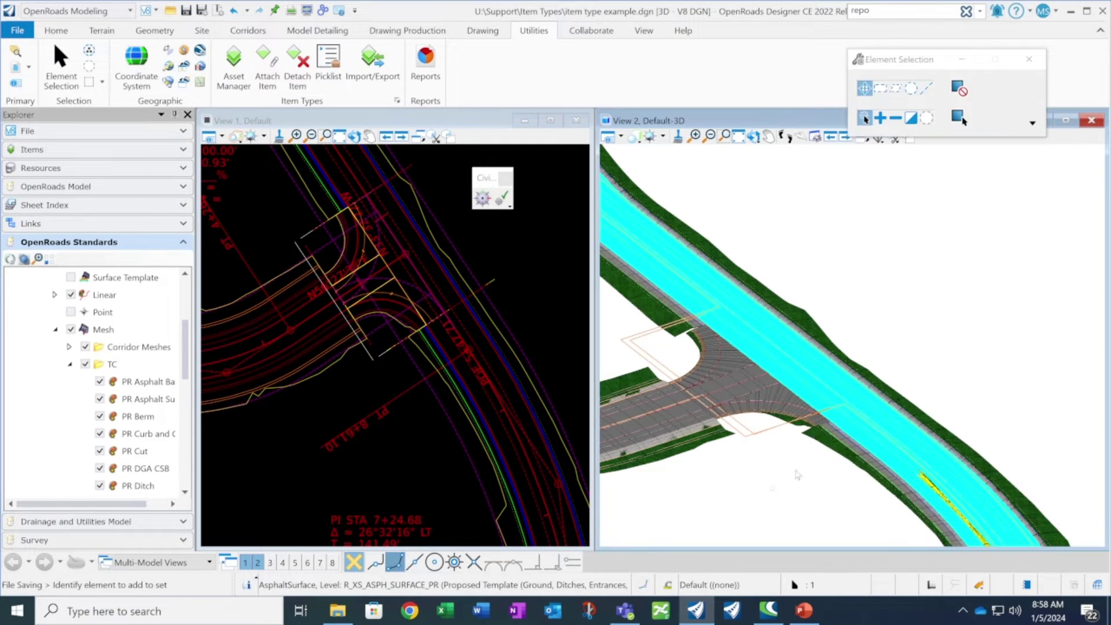
{"action": "left_click", "coordinate": [852, 399]}
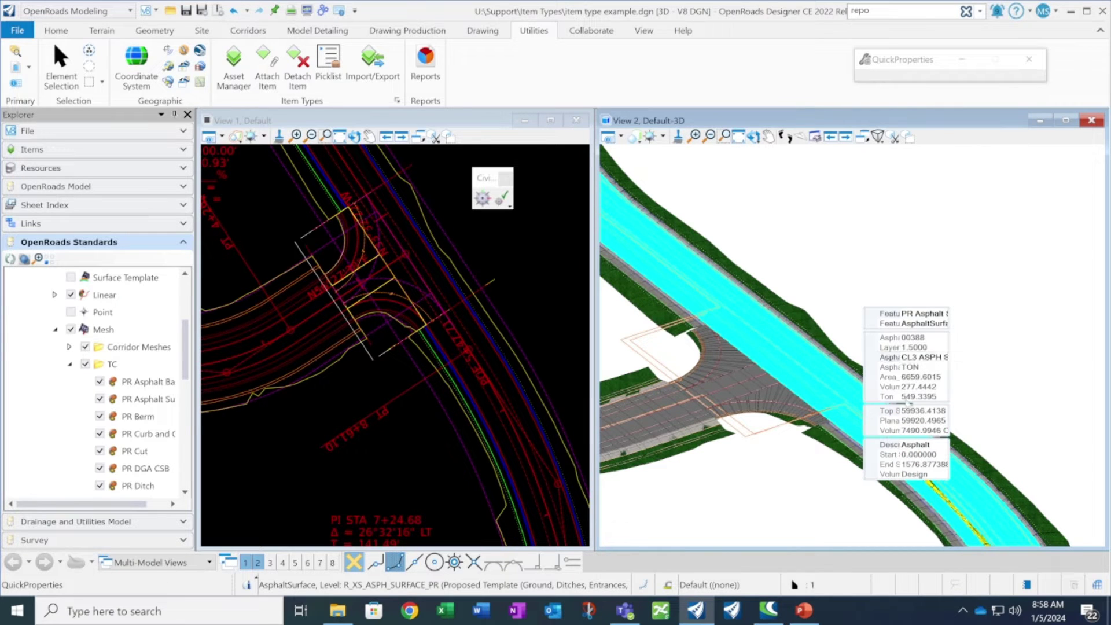
{"action": "left_click", "coordinate": [784, 470]}
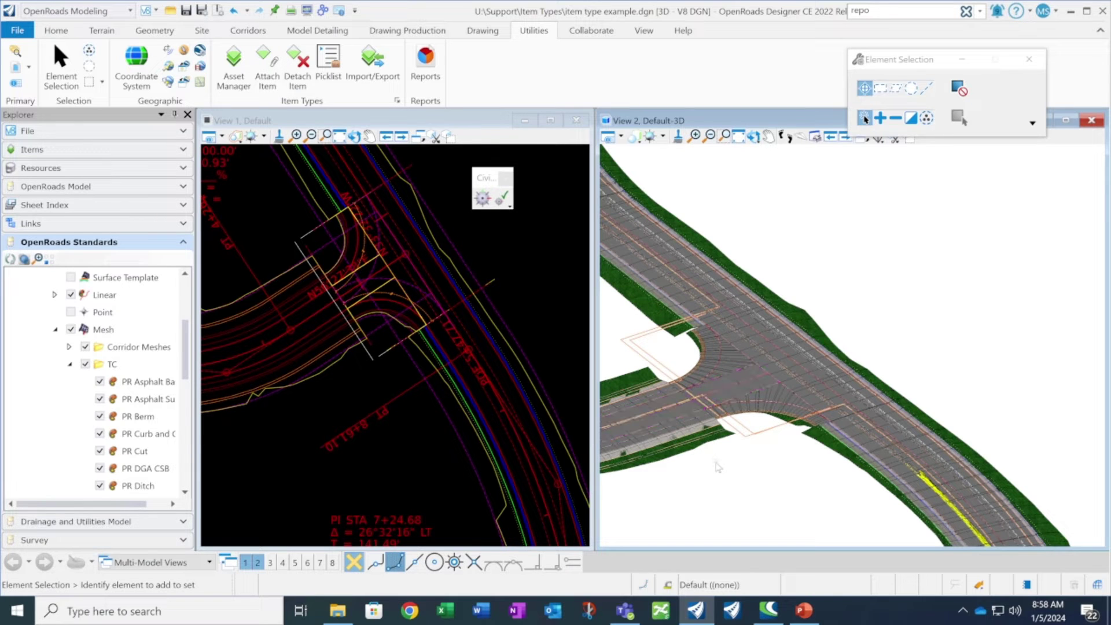
- Identify in the model which mesh each of the first three Asphalt_Surface items belongs to
{"action": "left_click", "coordinate": [93, 153]}
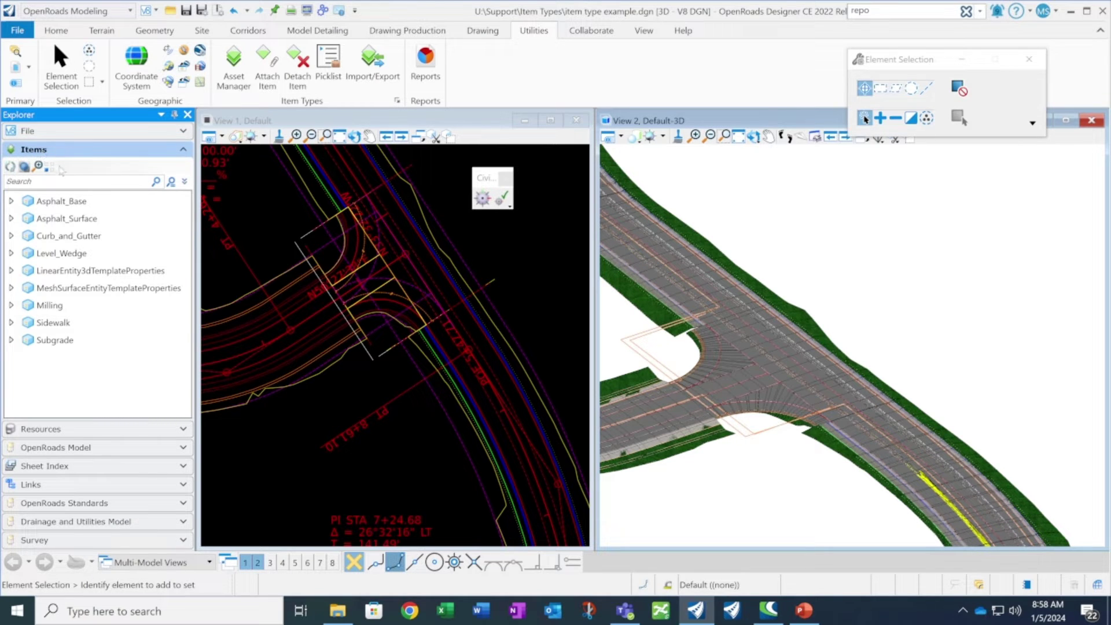
{"action": "left_click", "coordinate": [12, 219]}
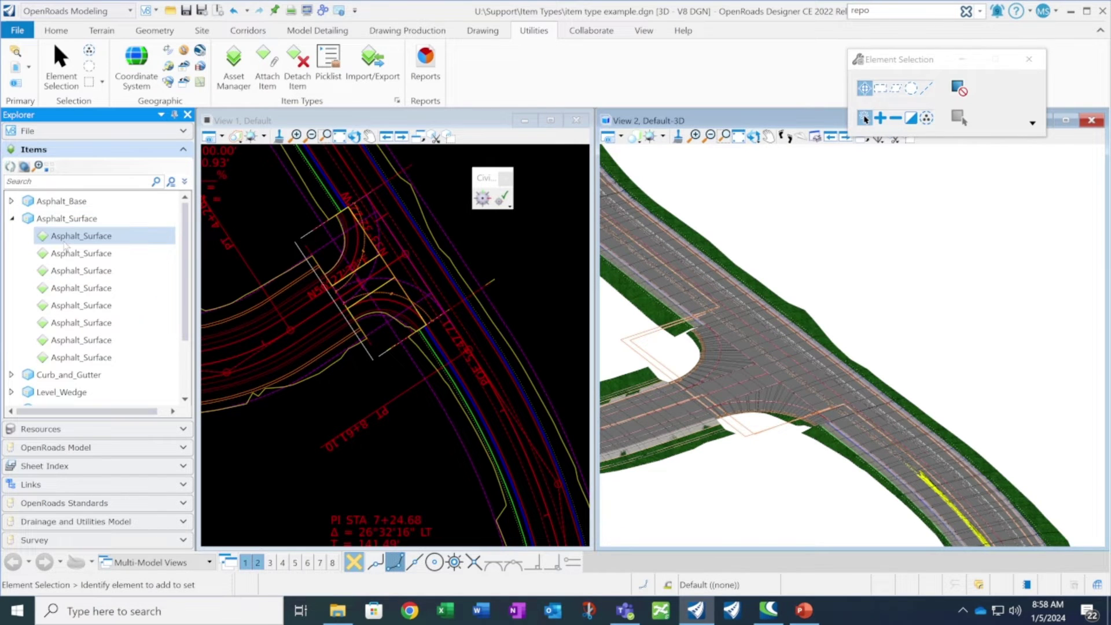
{"action": "left_click", "coordinate": [66, 243]}
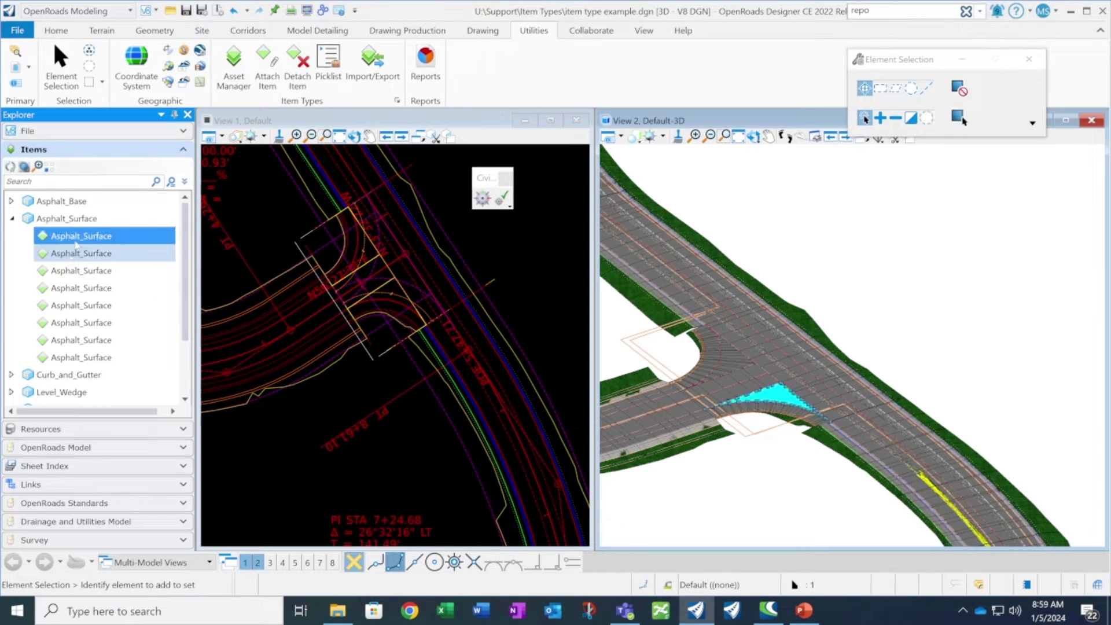
{"action": "left_click", "coordinate": [70, 255]}
{"action": "left_click", "coordinate": [73, 271]}
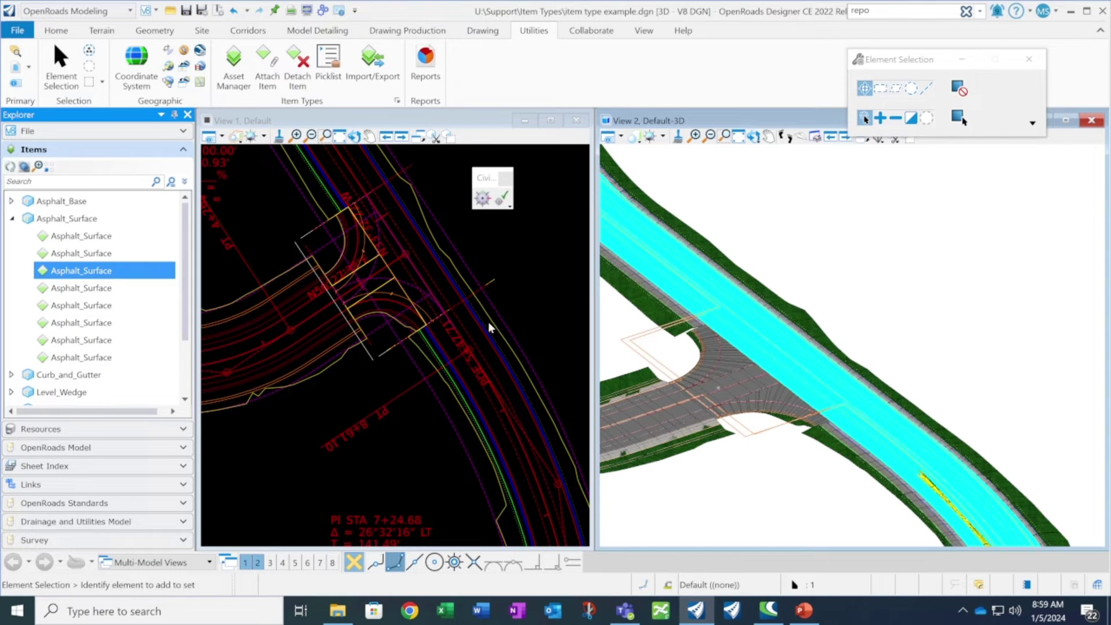
- Set the asphalt surface type of all Asphalt_Surface items except the main road's to CL2 ASPH SURF 0.38B PG64-22
{"action": "left_click", "coordinate": [74, 236]}
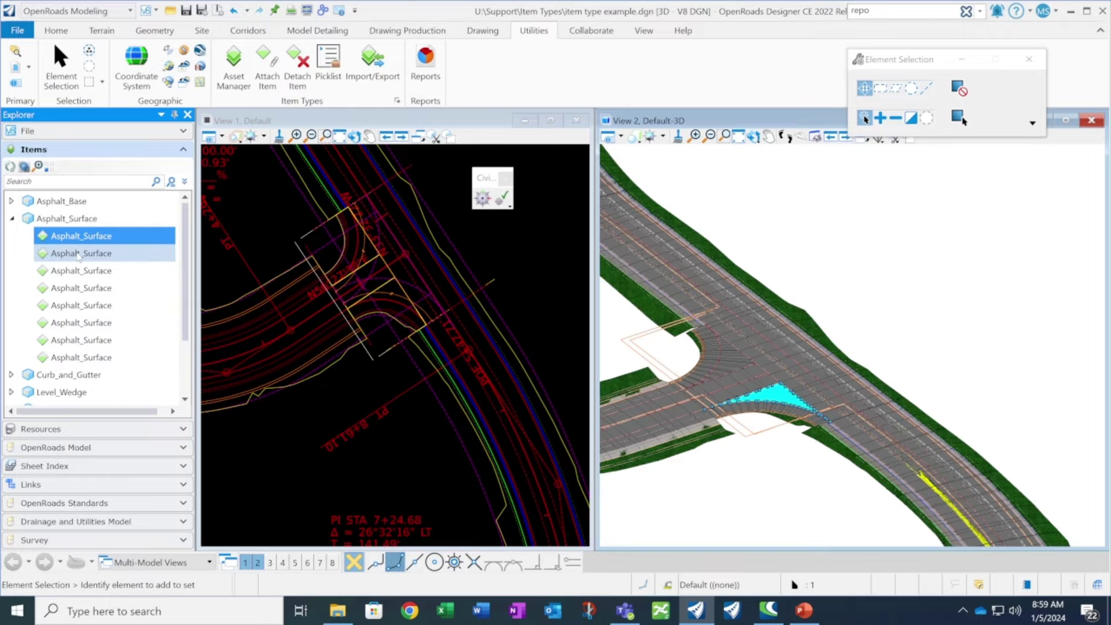
{"action": "left_click", "coordinate": [79, 255], "text": "ctrl"}
{"action": "left_click", "coordinate": [81, 288], "text": "ctrl"}
{"action": "left_click", "coordinate": [82, 305], "text": "ctrl"}
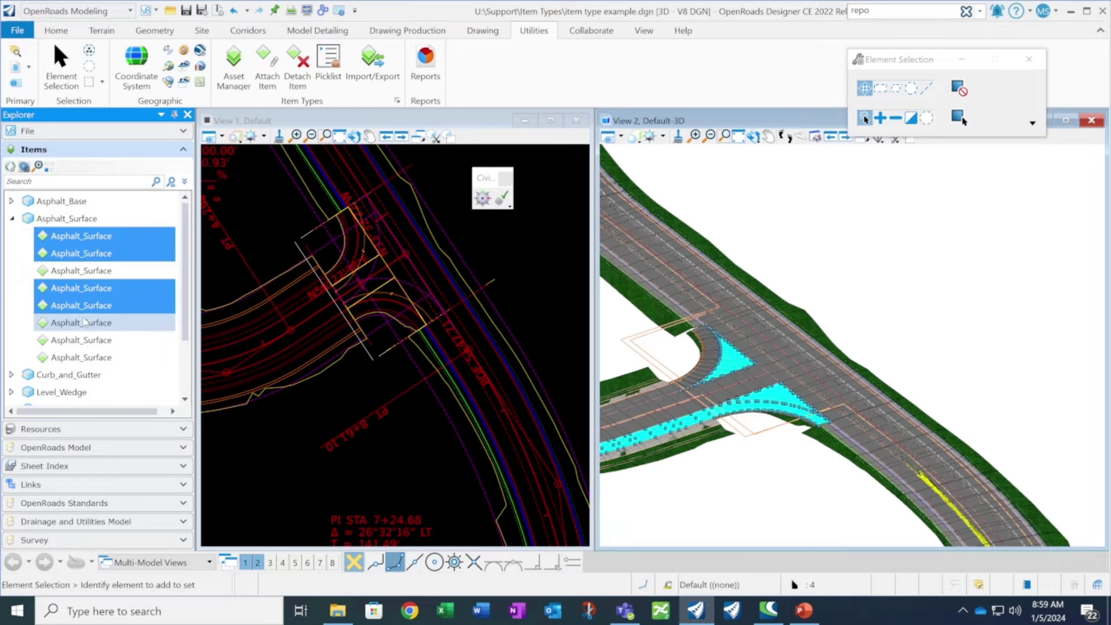
{"action": "left_click", "coordinate": [83, 323], "text": "ctrl"}
{"action": "left_click", "coordinate": [85, 340], "text": "ctrl"}
{"action": "left_click", "coordinate": [85, 355], "text": "ctrl"}
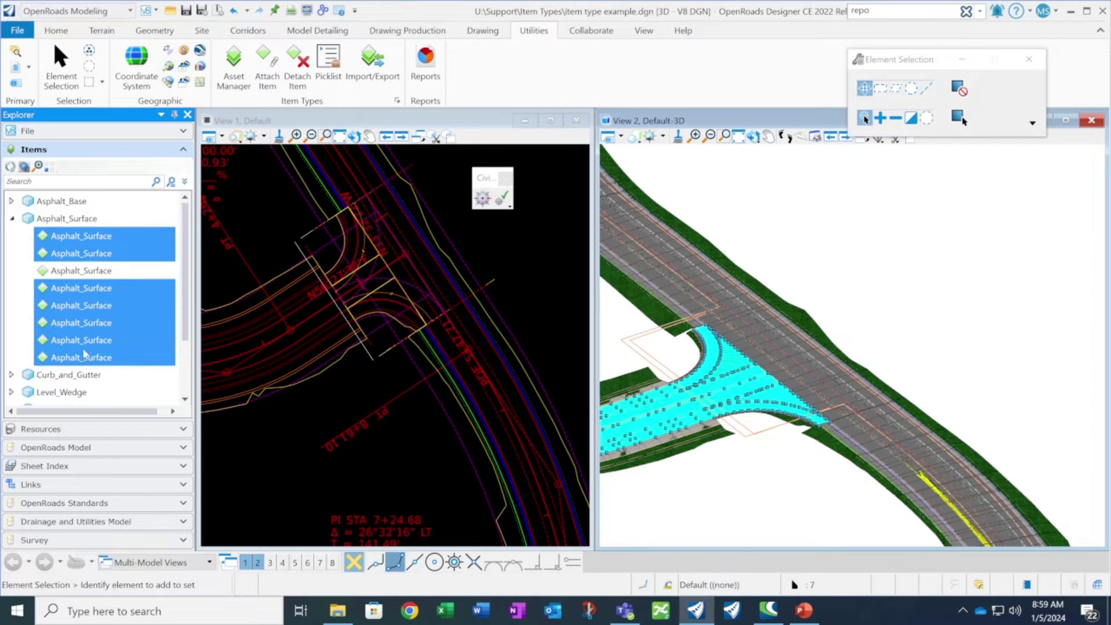
{"action": "right_click", "coordinate": [99, 343]}
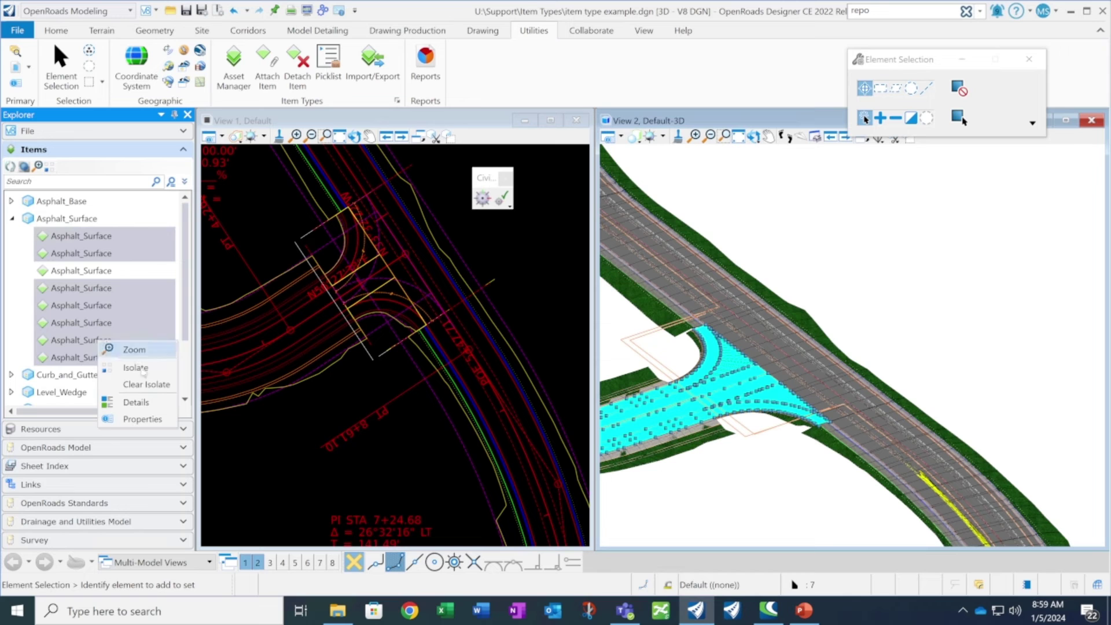
{"action": "left_click", "coordinate": [143, 419]}
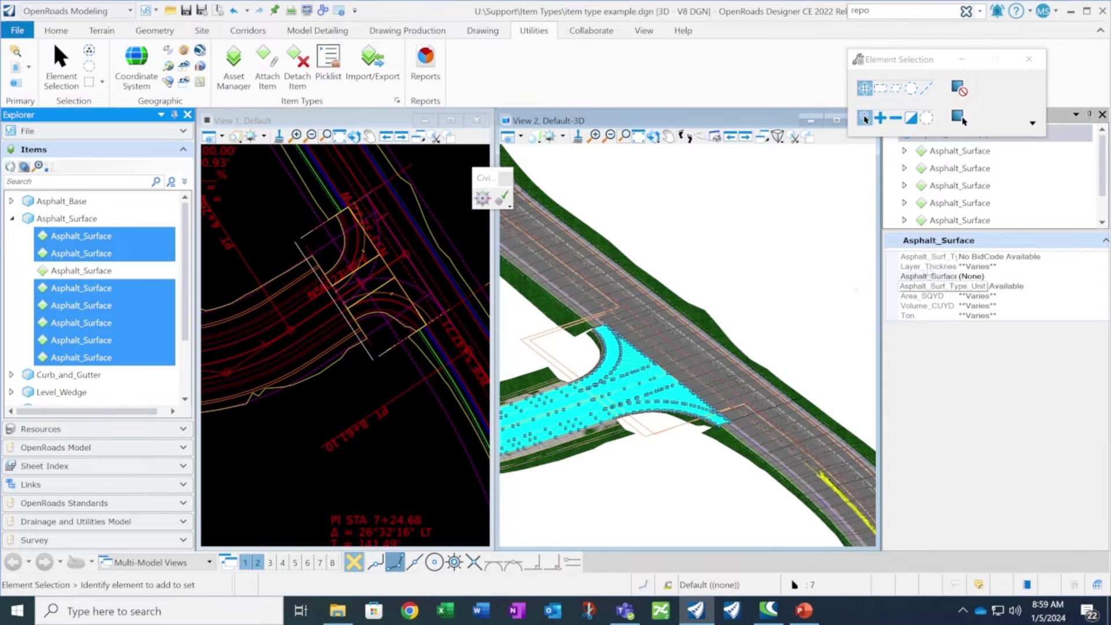
{"action": "left_click", "coordinate": [928, 276]}
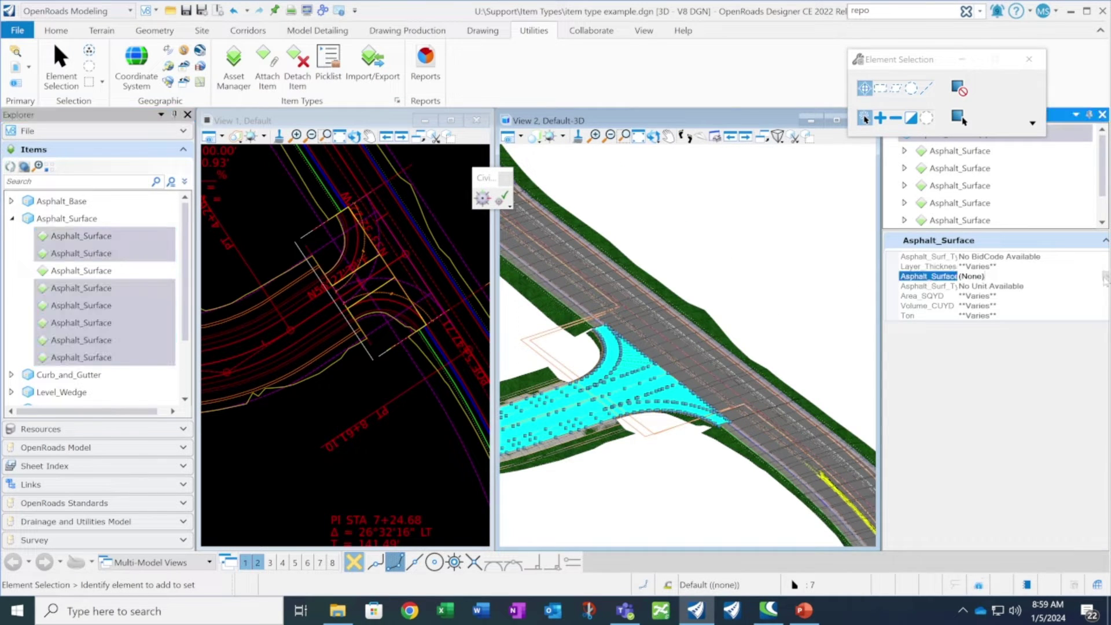
{"action": "left_click", "coordinate": [1106, 279]}
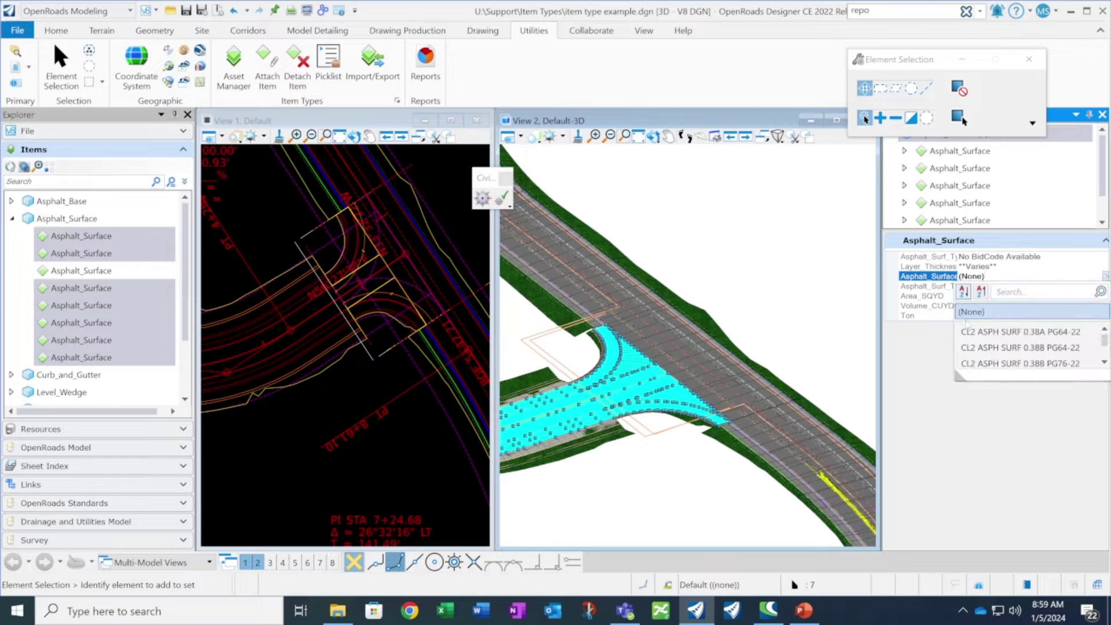
{"action": "left_click", "coordinate": [986, 350]}
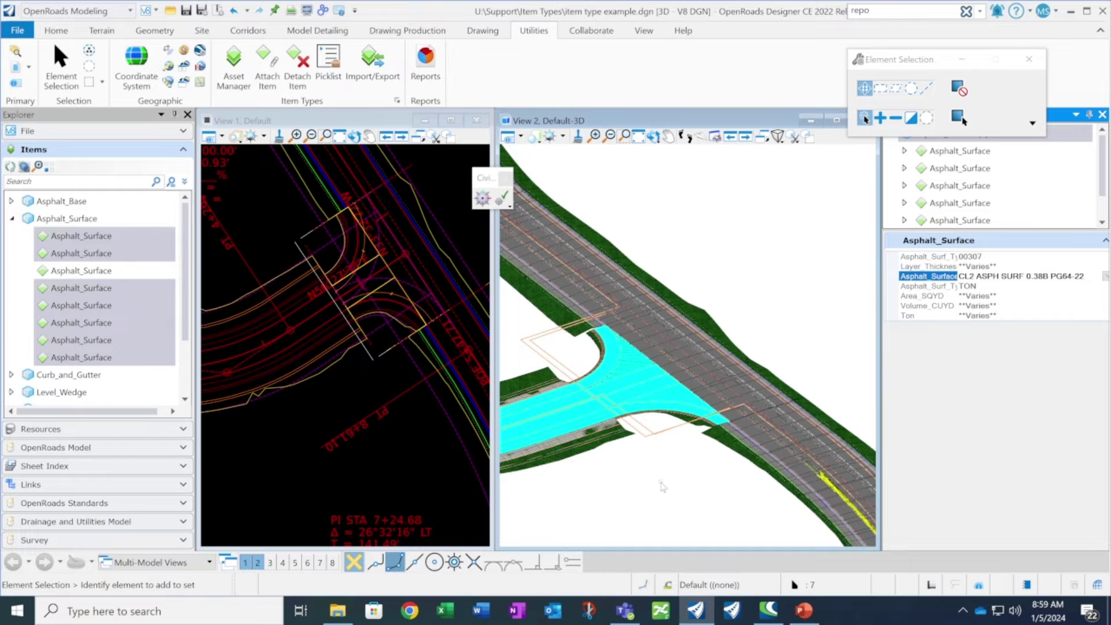
- Set the base type of all Asphalt_Base items together to CL3 ASPH BASE 1.00D PG64-22 and clear the selection
{"action": "left_click", "coordinate": [11, 203]}
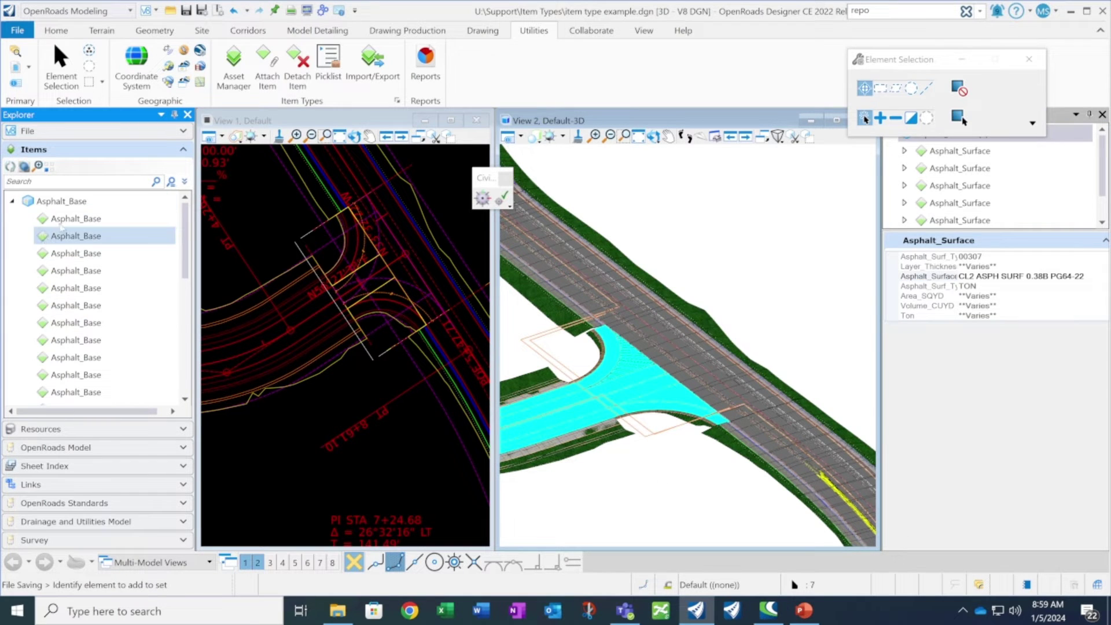
{"action": "left_click", "coordinate": [75, 219]}
{"action": "scroll", "coordinate": [102, 337], "scroll_direction": "down", "scroll_amount": 3}
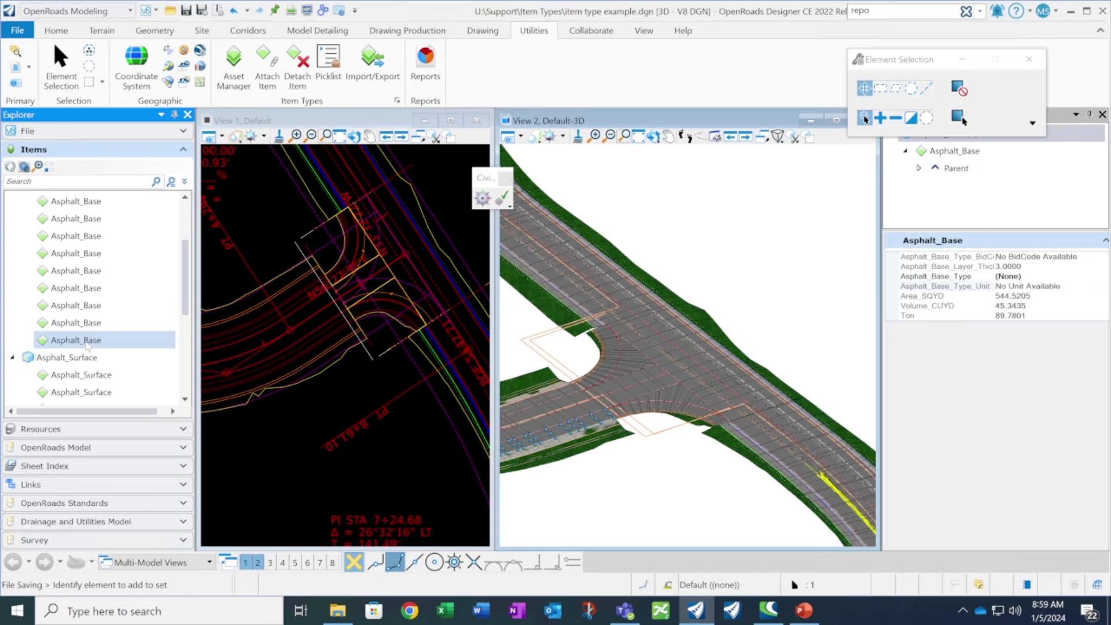
{"action": "left_click", "coordinate": [87, 340], "text": "shift"}
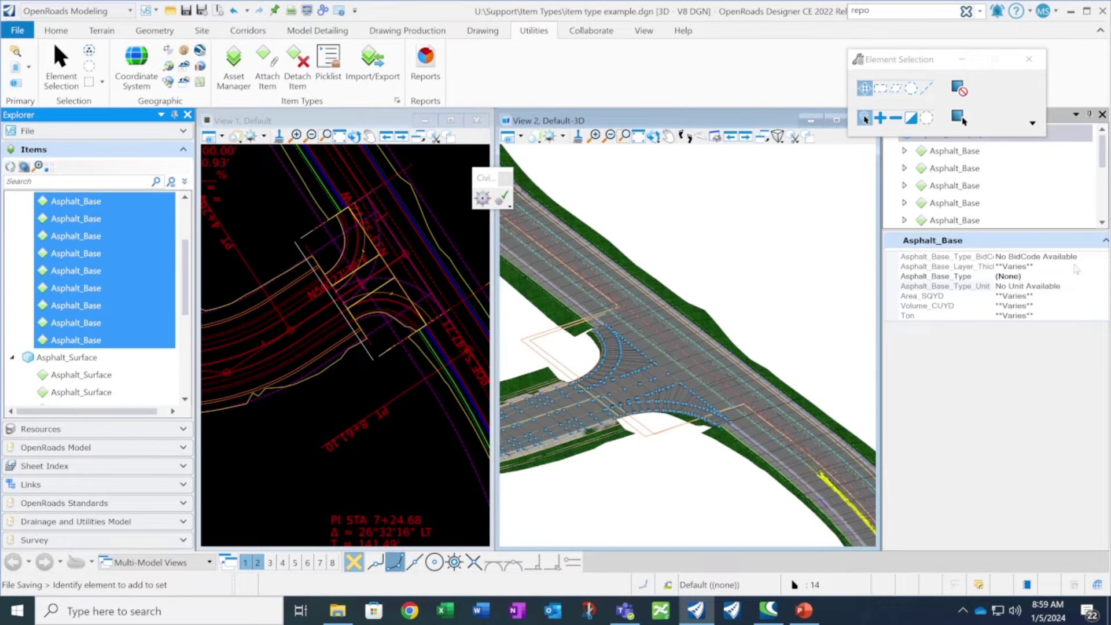
{"action": "left_click", "coordinate": [1061, 278]}
{"action": "left_click", "coordinate": [1106, 277]}
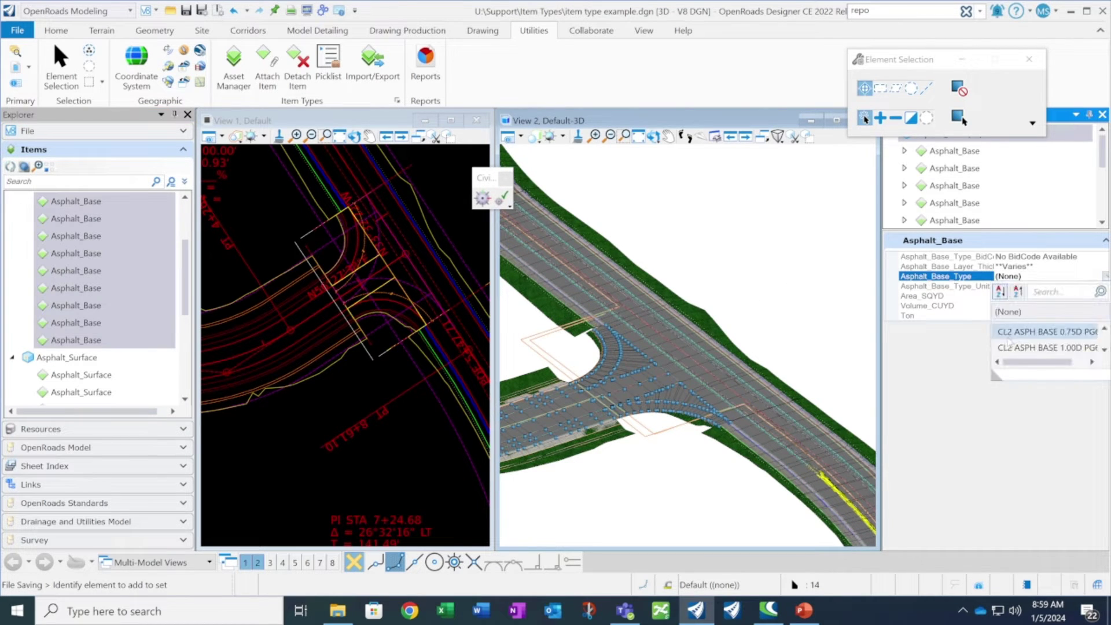
{"action": "left_click_drag", "start_coordinate": [996, 375], "coordinate": [819, 472]}
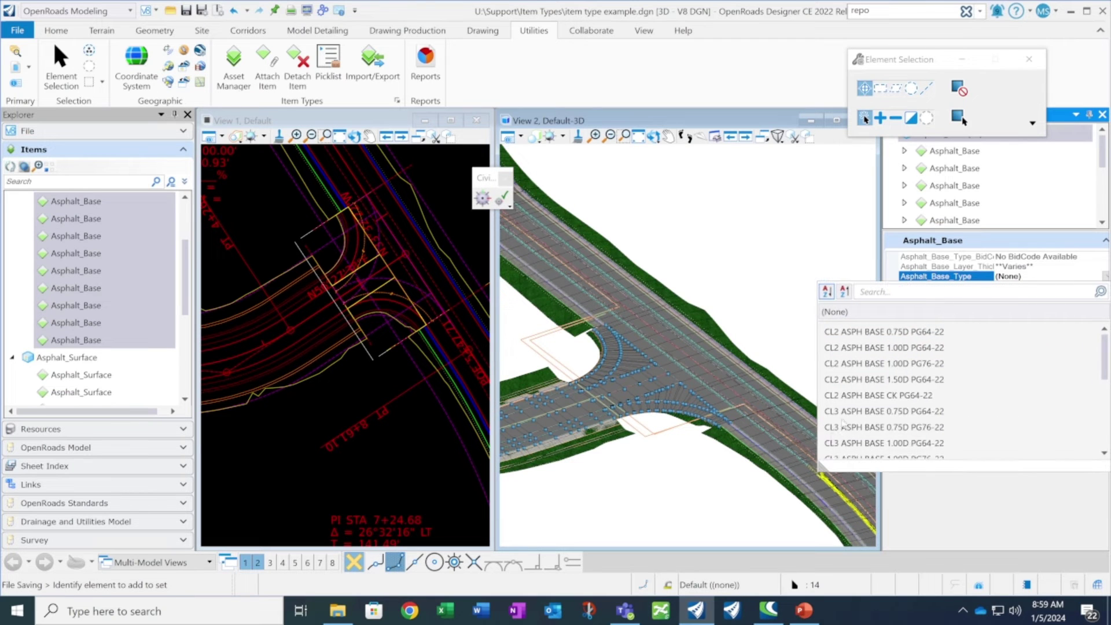
{"action": "left_click", "coordinate": [893, 443]}
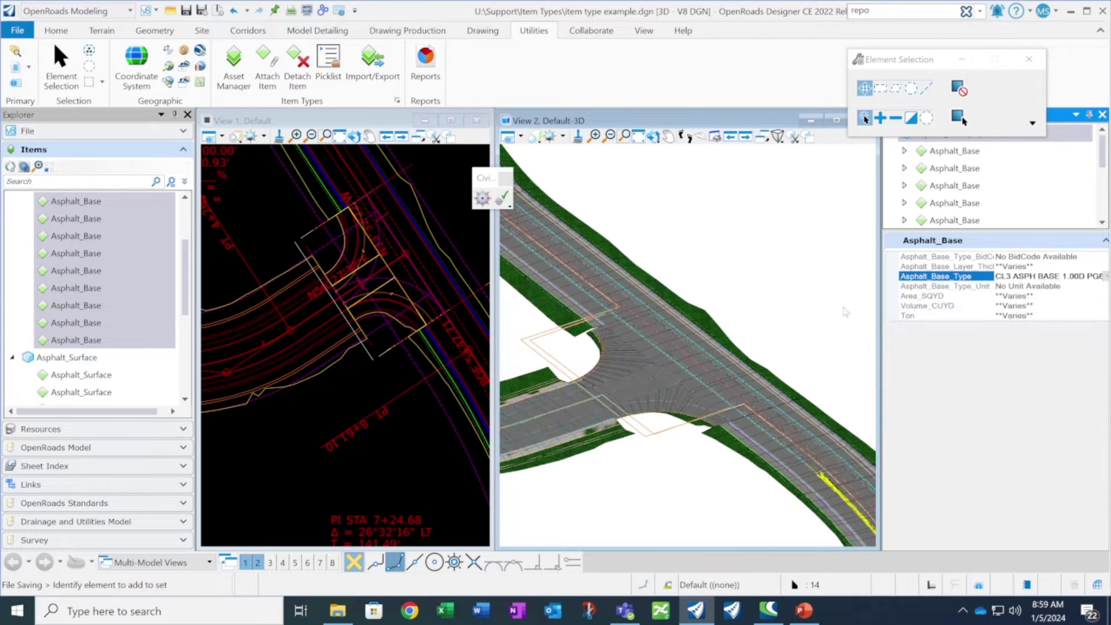
{"action": "left_click", "coordinate": [1103, 115]}
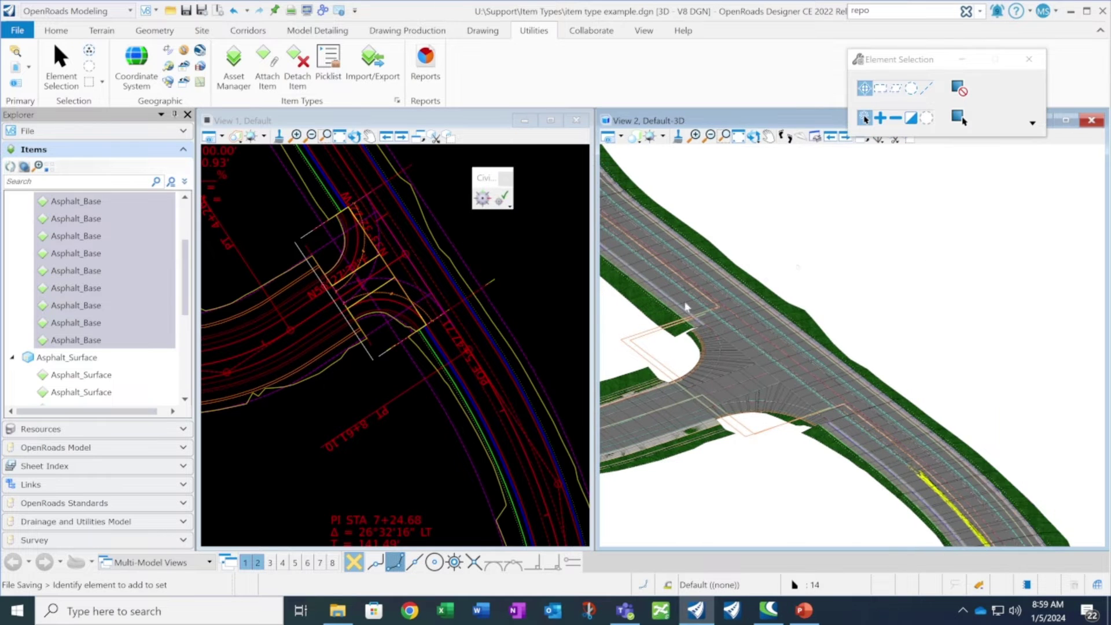
{"action": "left_click", "coordinate": [800, 351]}
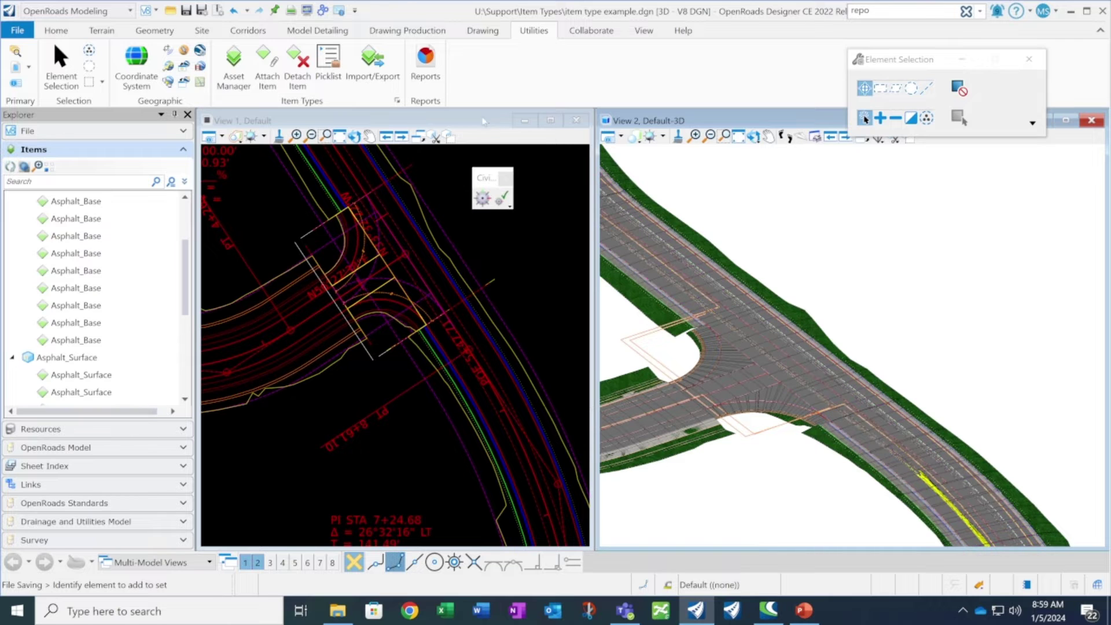
- Search the commands for "re" to find Reports, and locate it among the item type tools
{"action": "left_click", "coordinate": [50, 31]}
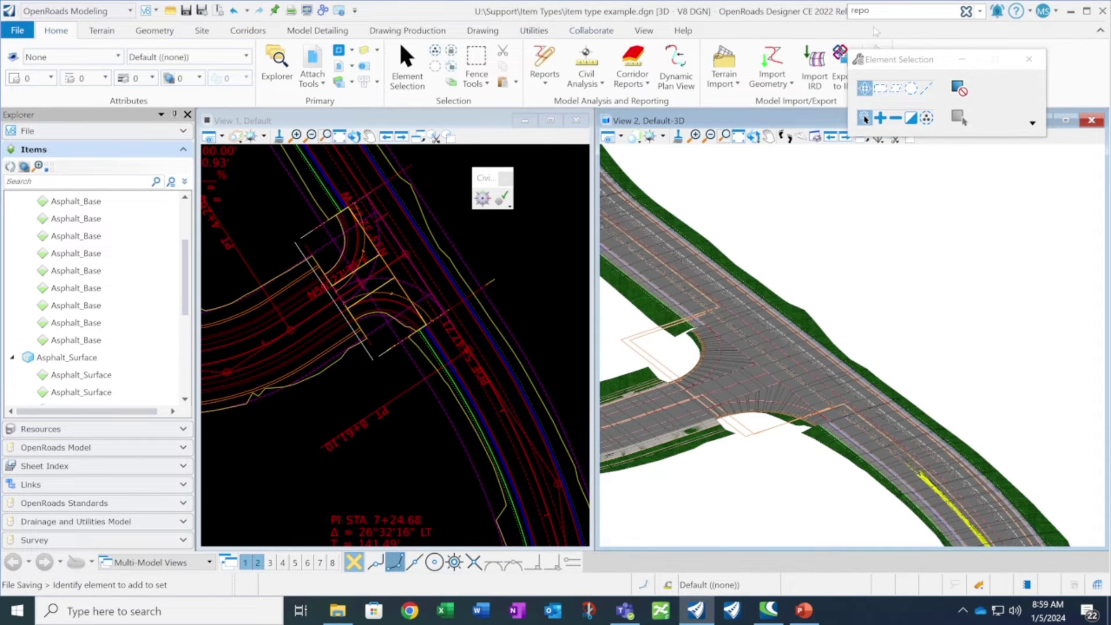
{"action": "left_click_drag", "start_coordinate": [883, 13], "coordinate": [850, 22]}
{"action": "type", "text": "re"}
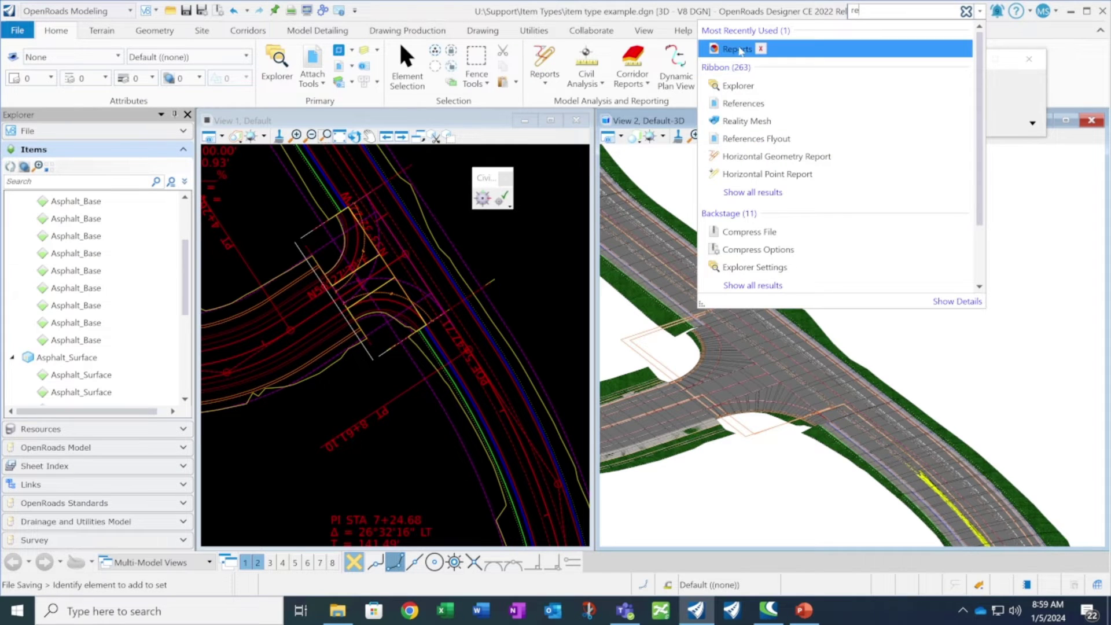
{"action": "mouse_move", "coordinate": [741, 52]}
{"action": "left_click", "coordinate": [514, 260]}
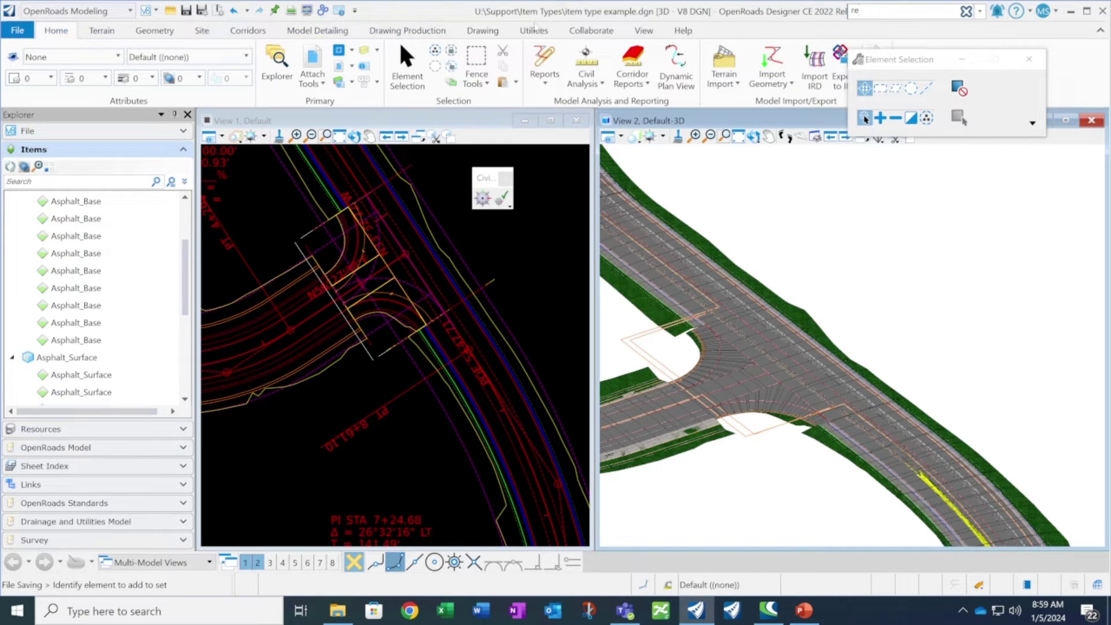
{"action": "left_click", "coordinate": [531, 34]}
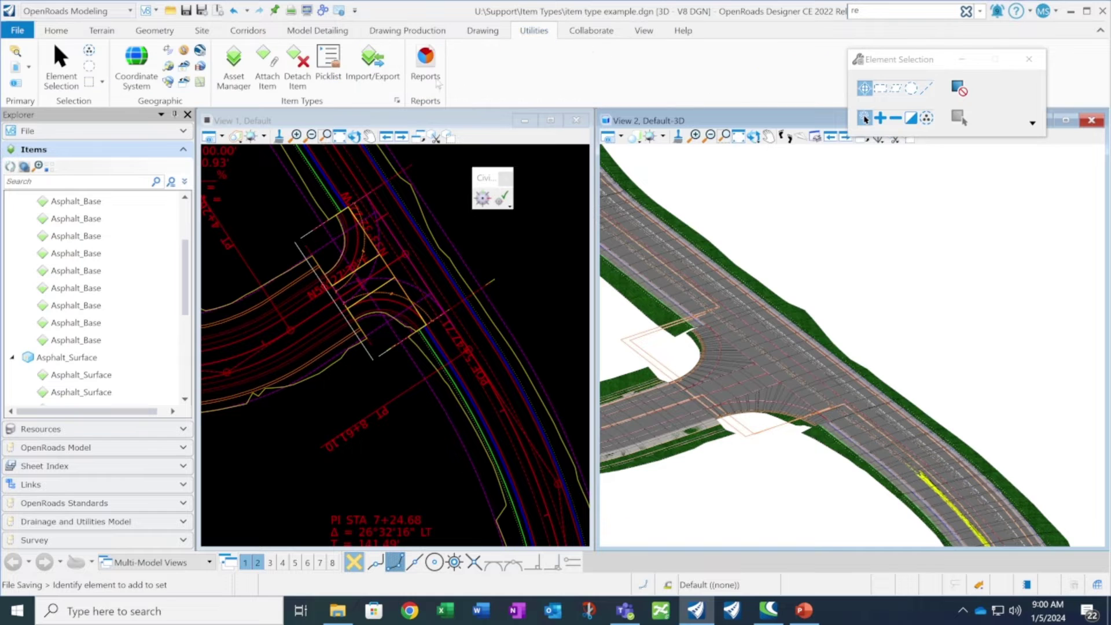
- Preview the All Pavement roadway report, check its rows for unassigned pavement types, and close the Reports window
{"action": "left_click", "coordinate": [424, 66]}
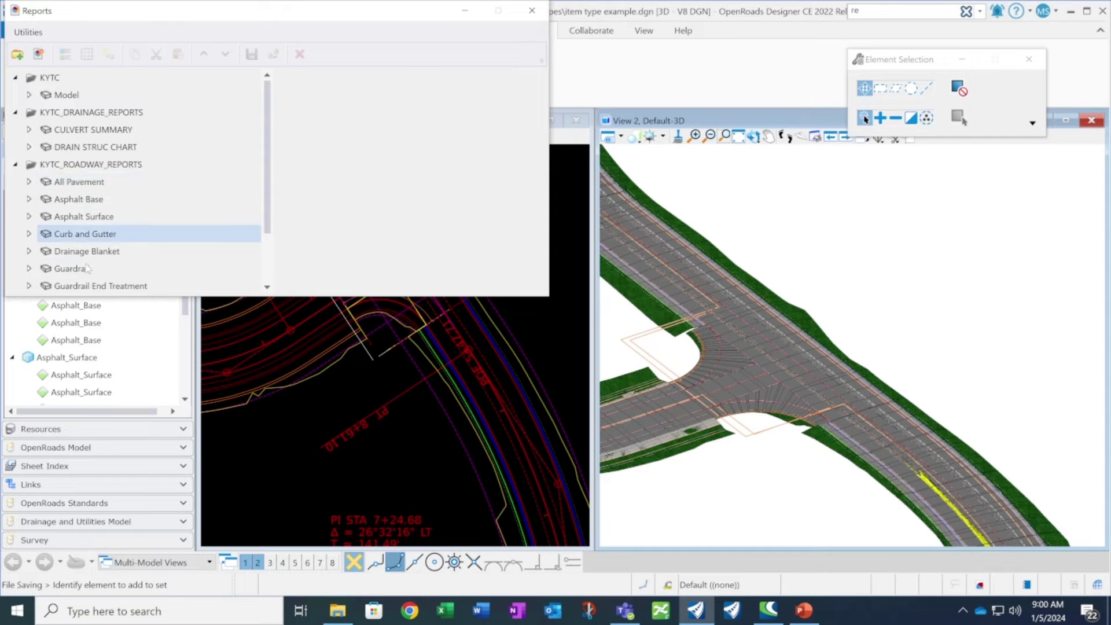
{"action": "right_click", "coordinate": [86, 184]}
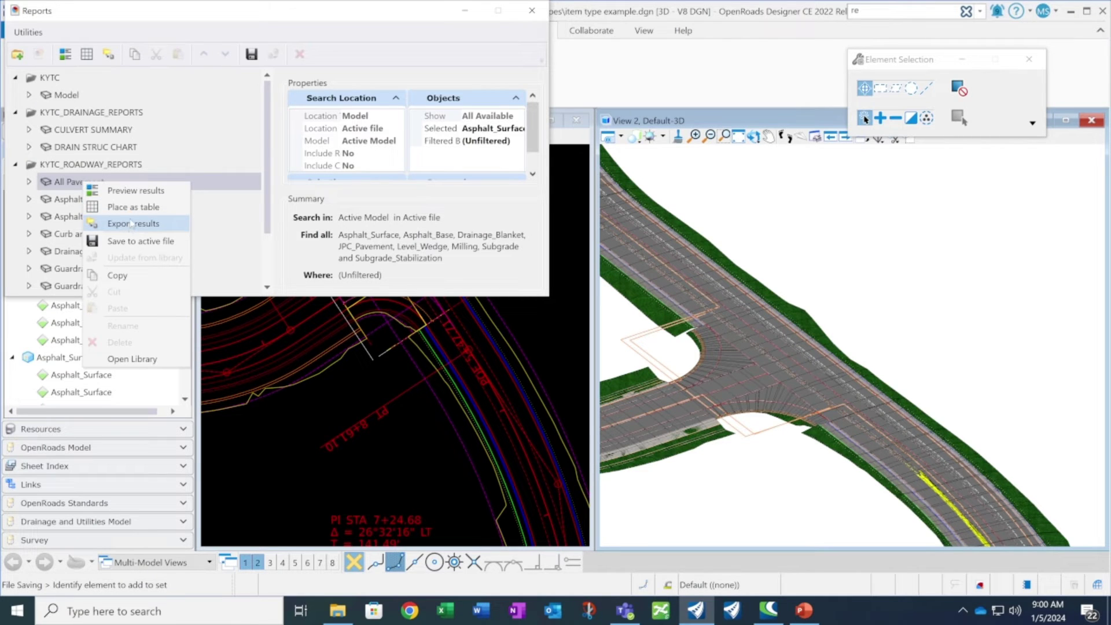
{"action": "left_click", "coordinate": [126, 194]}
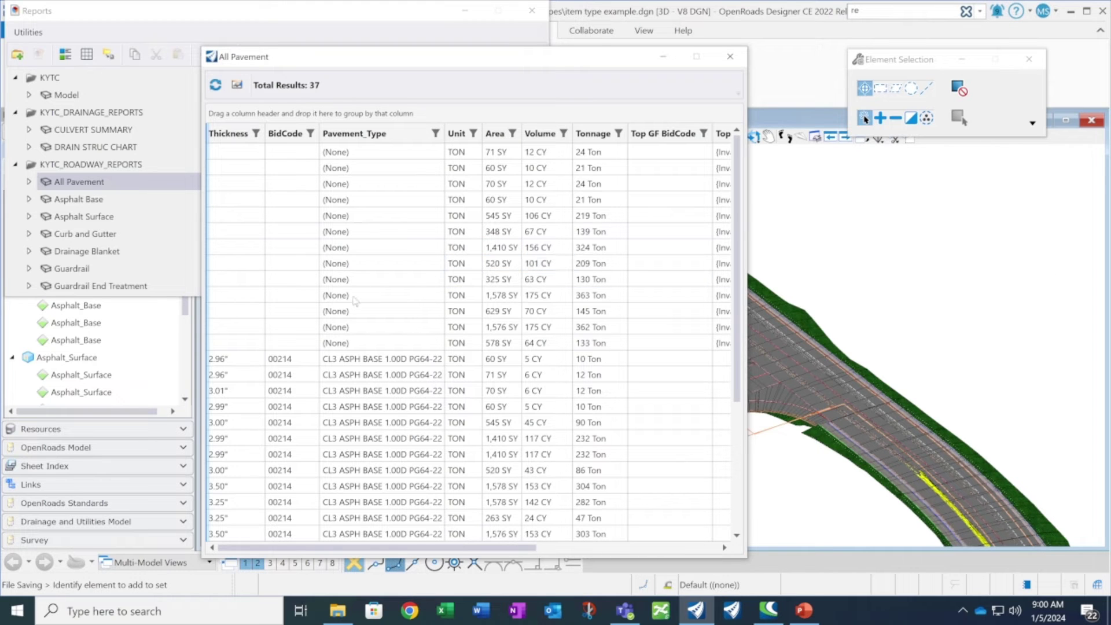
{"action": "scroll", "coordinate": [387, 333], "scroll_direction": "down", "scroll_amount": 2}
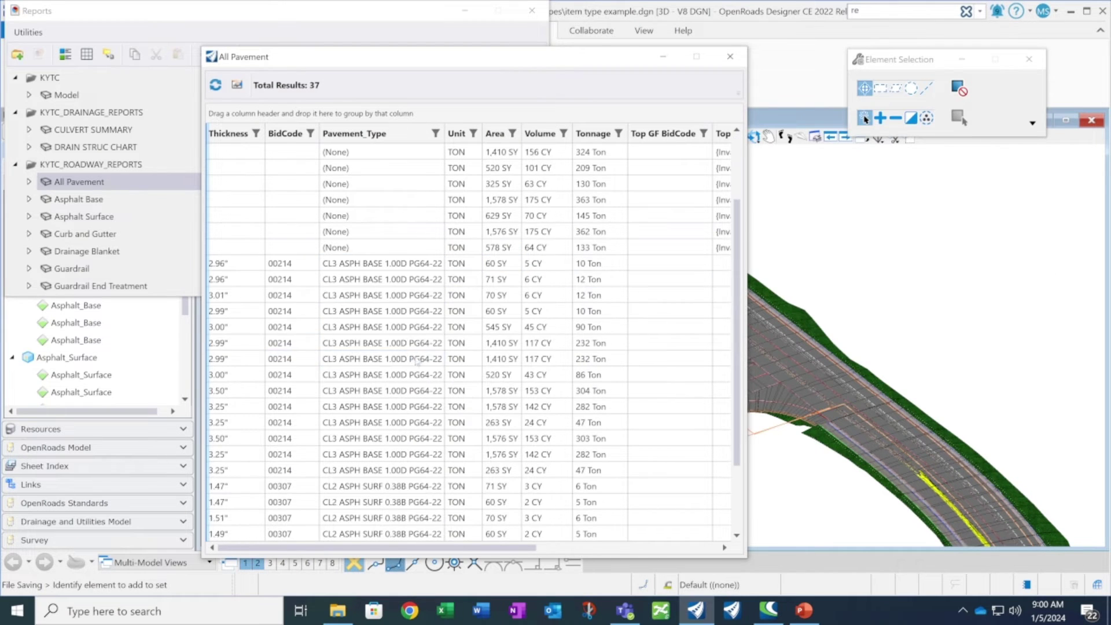
{"action": "scroll", "coordinate": [386, 342], "scroll_direction": "down", "scroll_amount": 1}
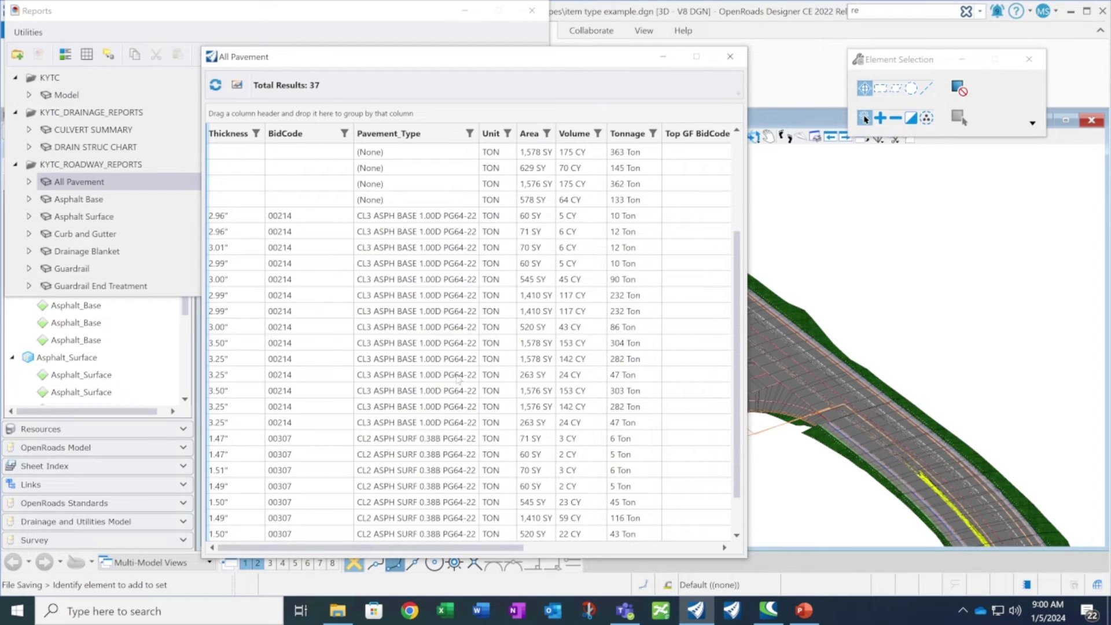
{"action": "left_click", "coordinate": [411, 315]}
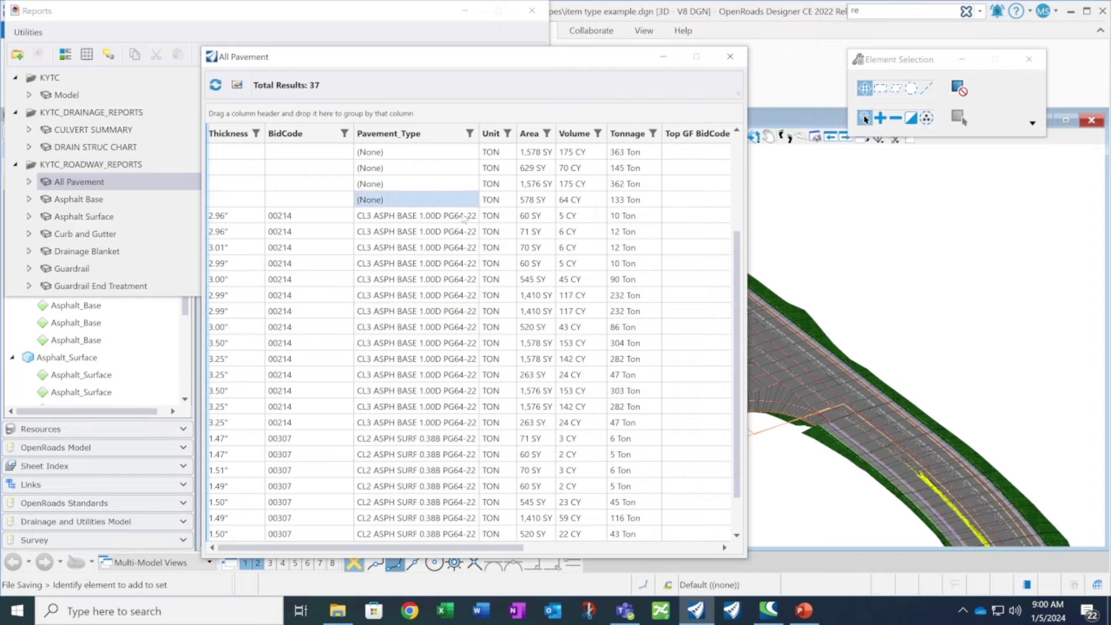
{"action": "left_click", "coordinate": [527, 216]}
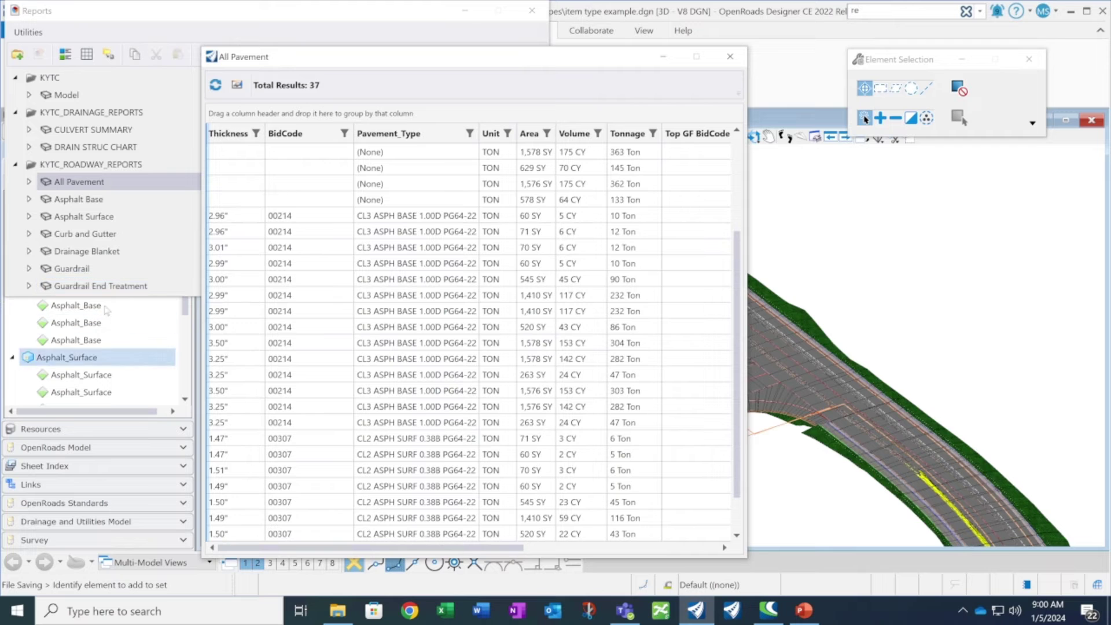
{"action": "left_click_drag", "start_coordinate": [197, 18], "coordinate": [202, 42]}
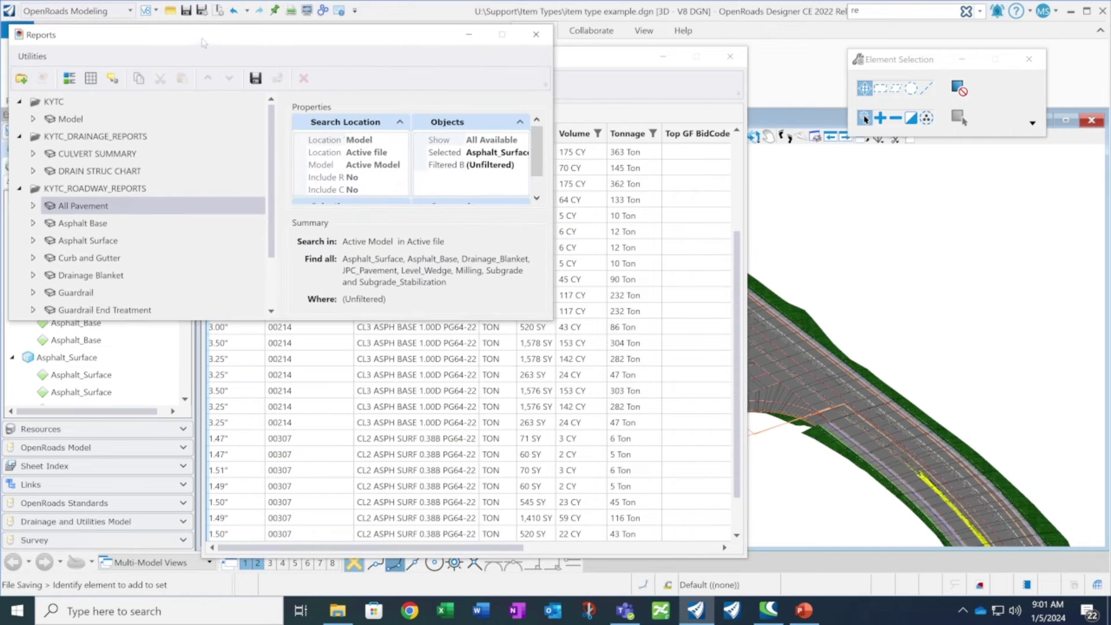
{"action": "left_click", "coordinate": [536, 35]}
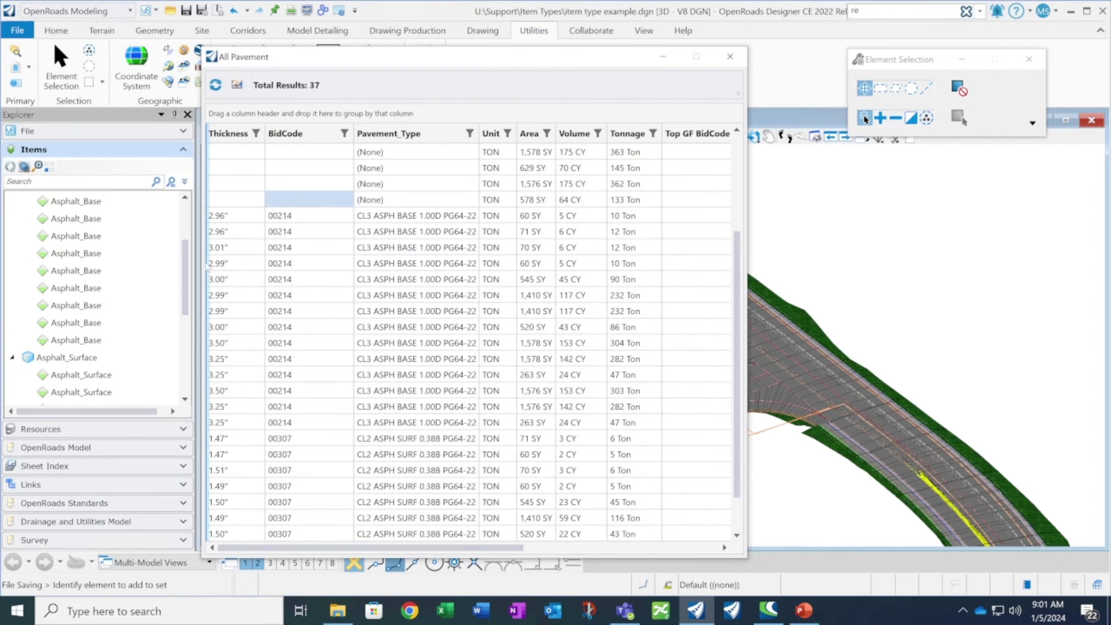
- Select all Subgrade items together and open their shared properties
{"action": "left_click_drag", "start_coordinate": [186, 272], "coordinate": [186, 350]}
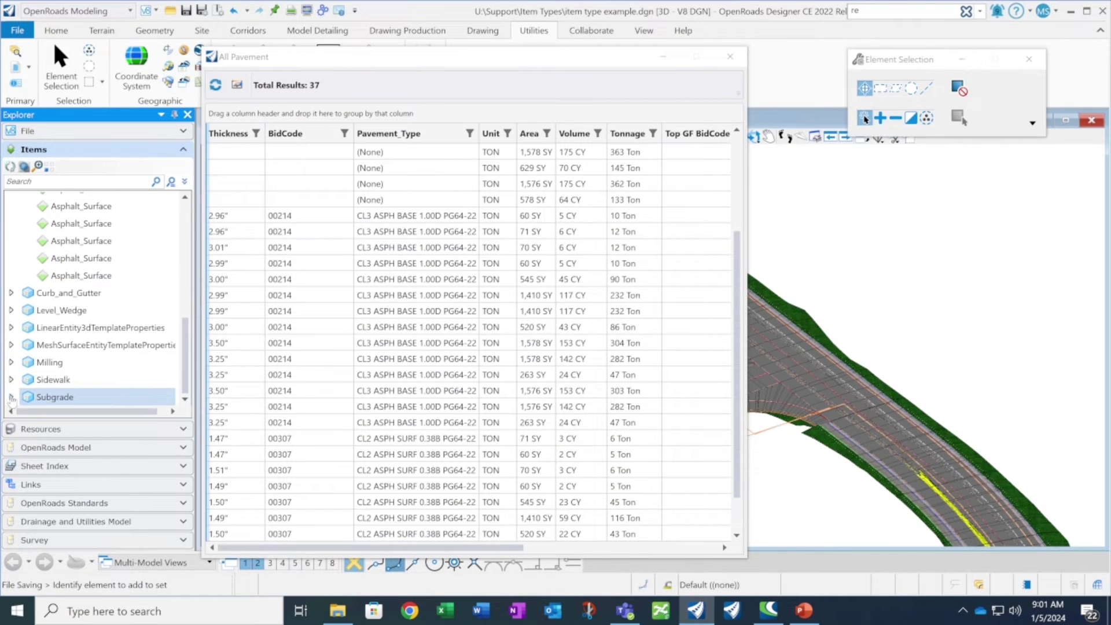
{"action": "left_click", "coordinate": [12, 398]}
{"action": "scroll", "coordinate": [53, 324], "scroll_direction": "down", "scroll_amount": 2}
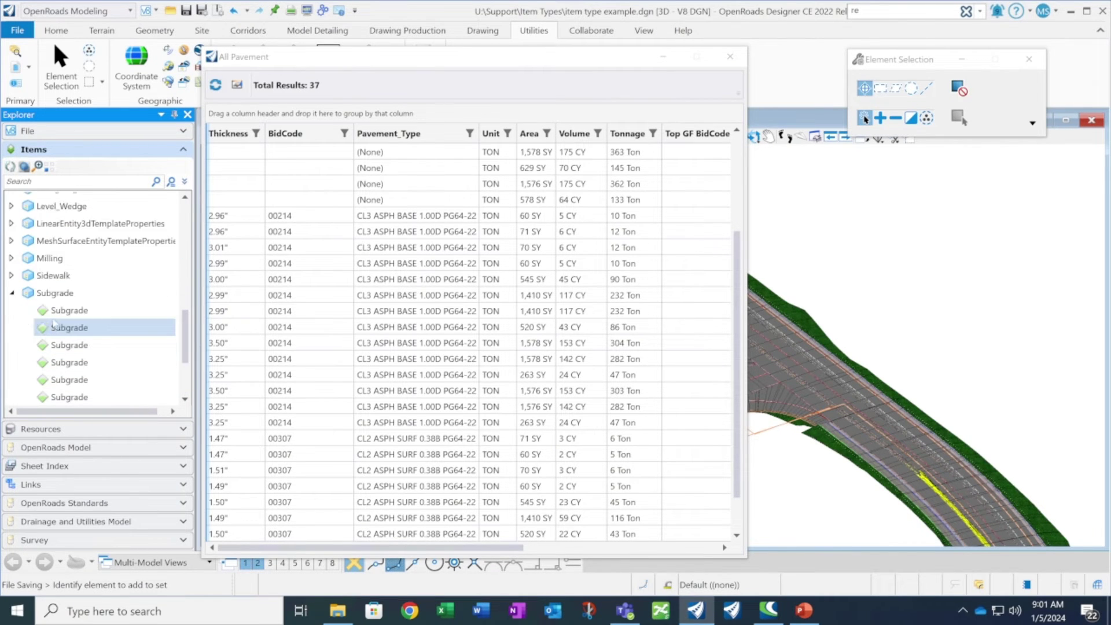
{"action": "left_click", "coordinate": [56, 312]}
{"action": "scroll", "coordinate": [87, 359], "scroll_direction": "down", "scroll_amount": 2}
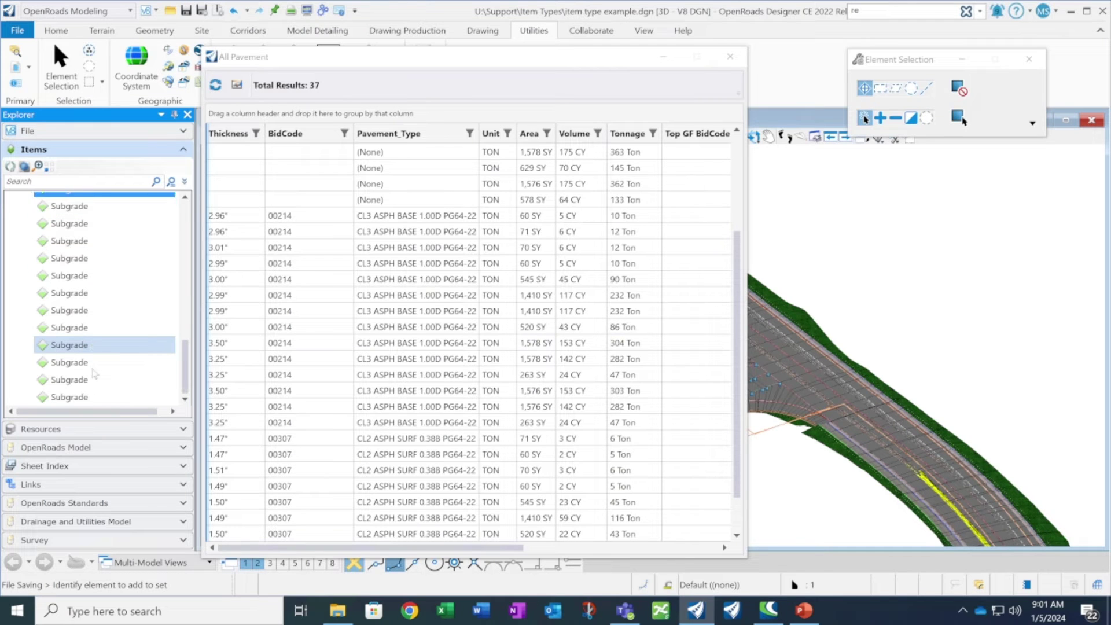
{"action": "left_click", "coordinate": [79, 398], "text": "shift"}
{"action": "right_click", "coordinate": [80, 397]}
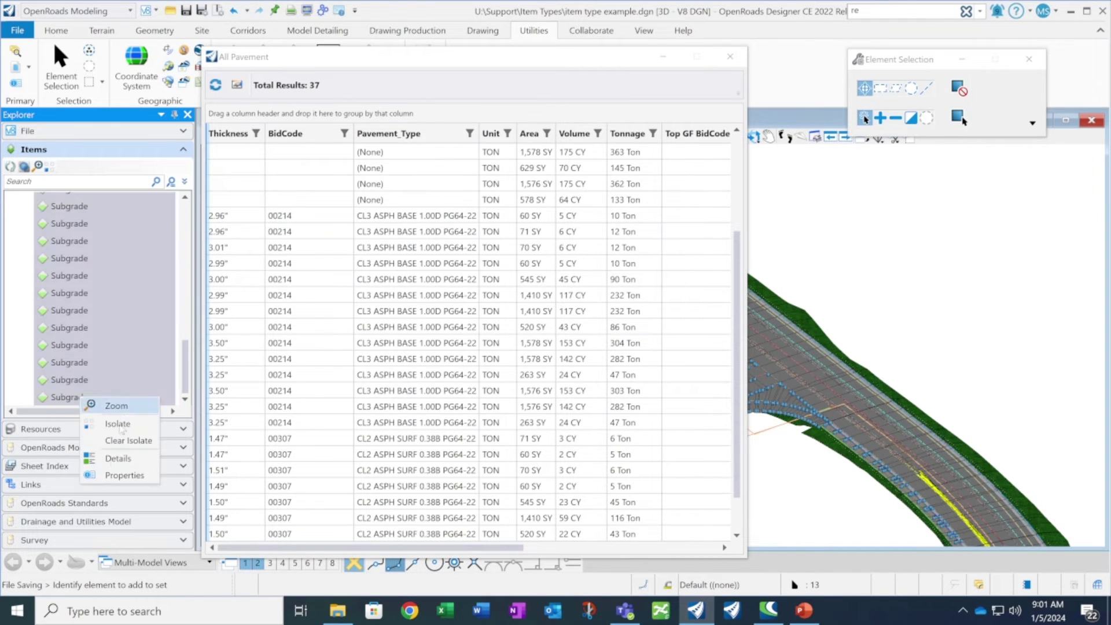
{"action": "left_click", "coordinate": [124, 476]}
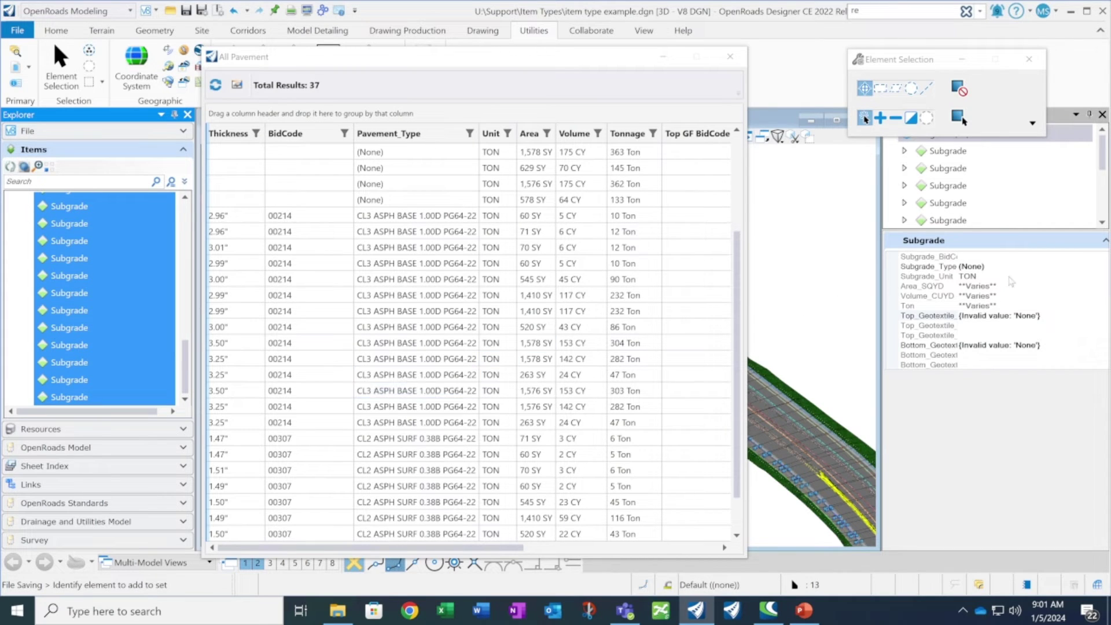
- Set the subgrade type of all selected Subgrade items to CRUSHED STONE BASE
{"action": "left_click", "coordinate": [1074, 266]}
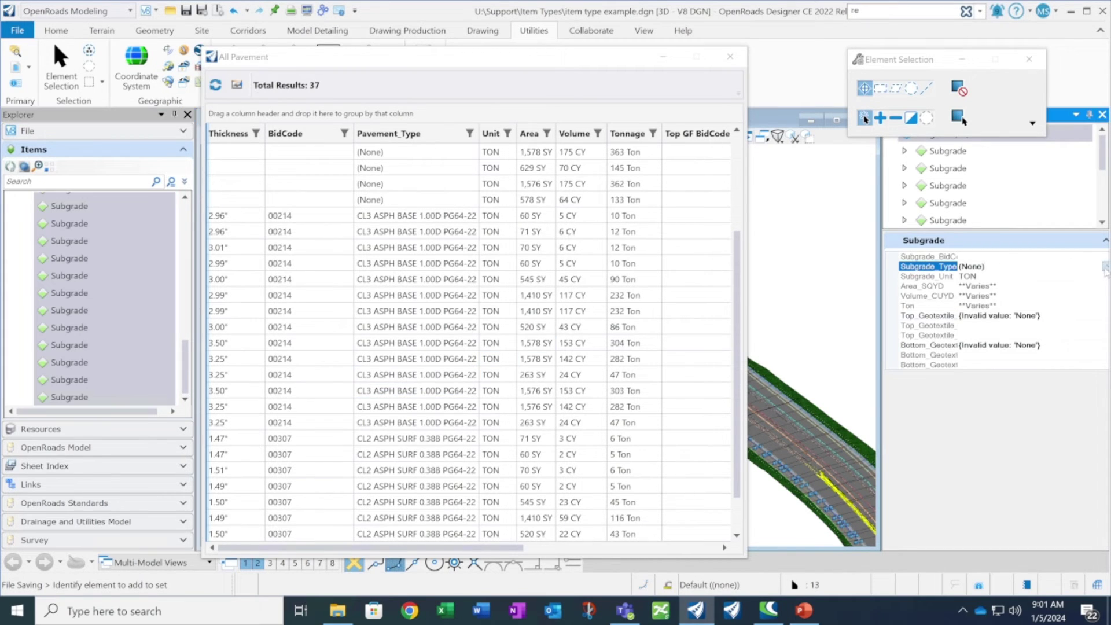
{"action": "left_click", "coordinate": [1105, 267]}
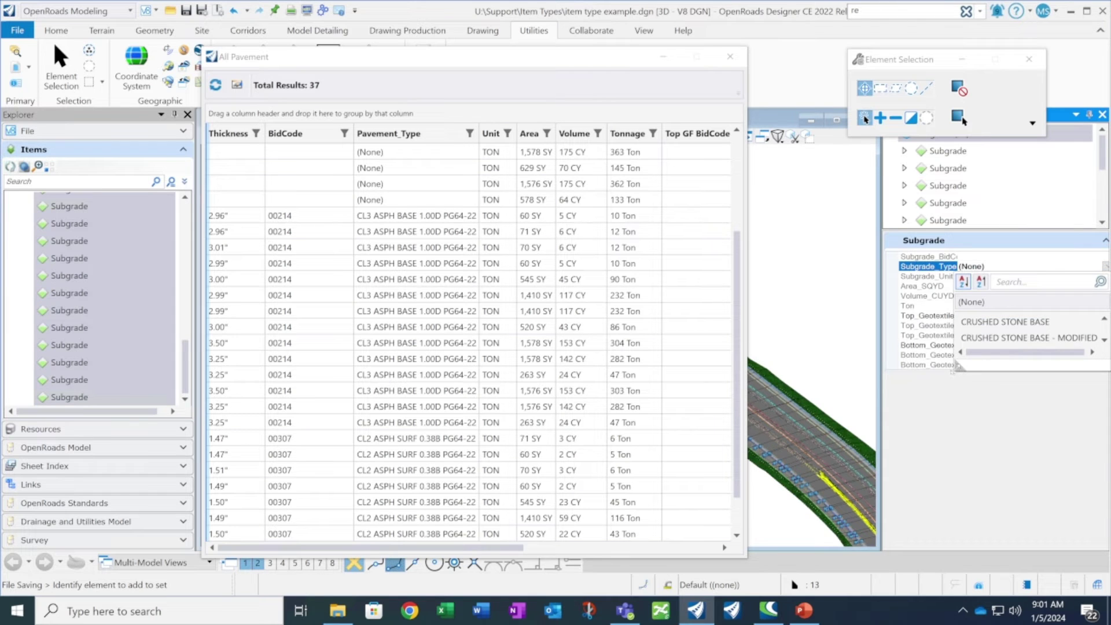
{"action": "left_click_drag", "start_coordinate": [957, 368], "coordinate": [855, 456]}
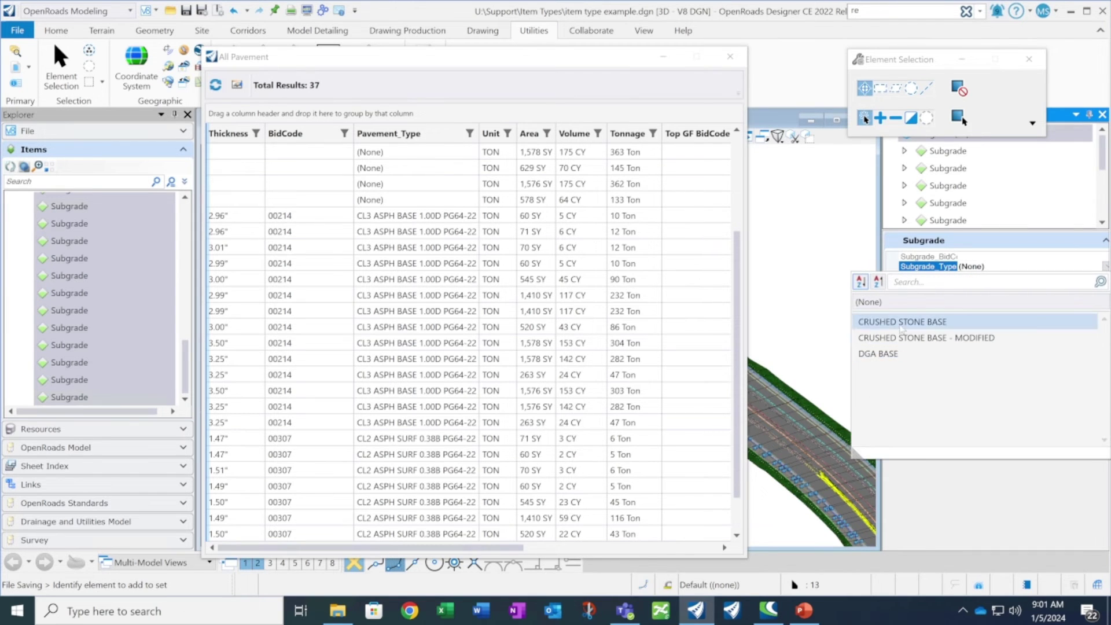
{"action": "left_click", "coordinate": [902, 324]}
- Set the top geotextile of the selected Subgrade items to FABRIC-GEOTEXTILE CLASS 1
{"action": "left_click", "coordinate": [1006, 316]}
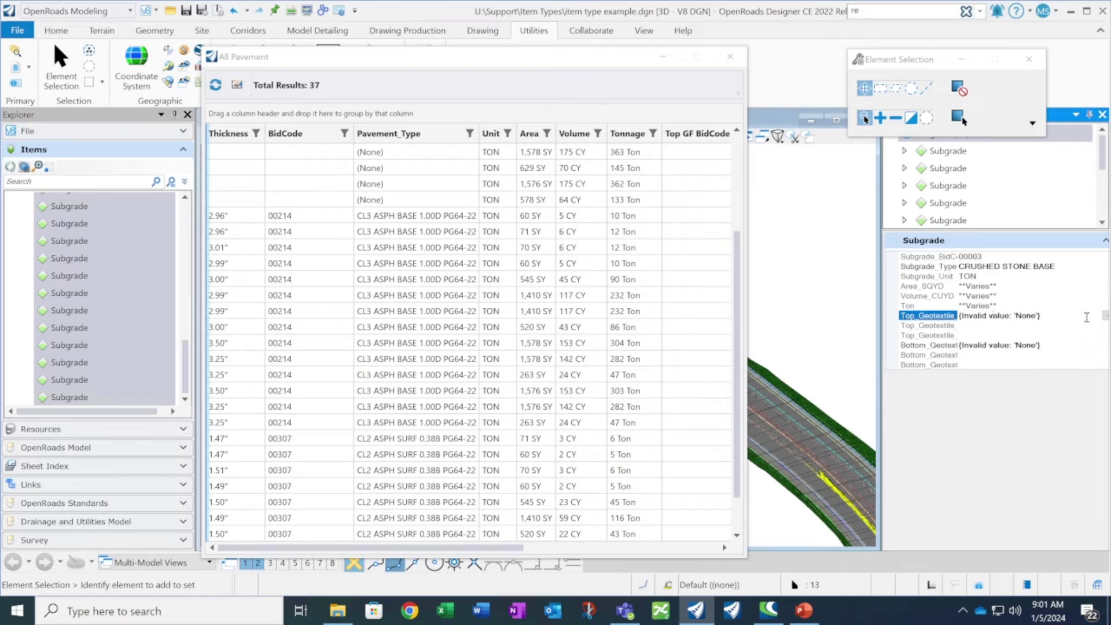
{"action": "left_click", "coordinate": [1105, 317]}
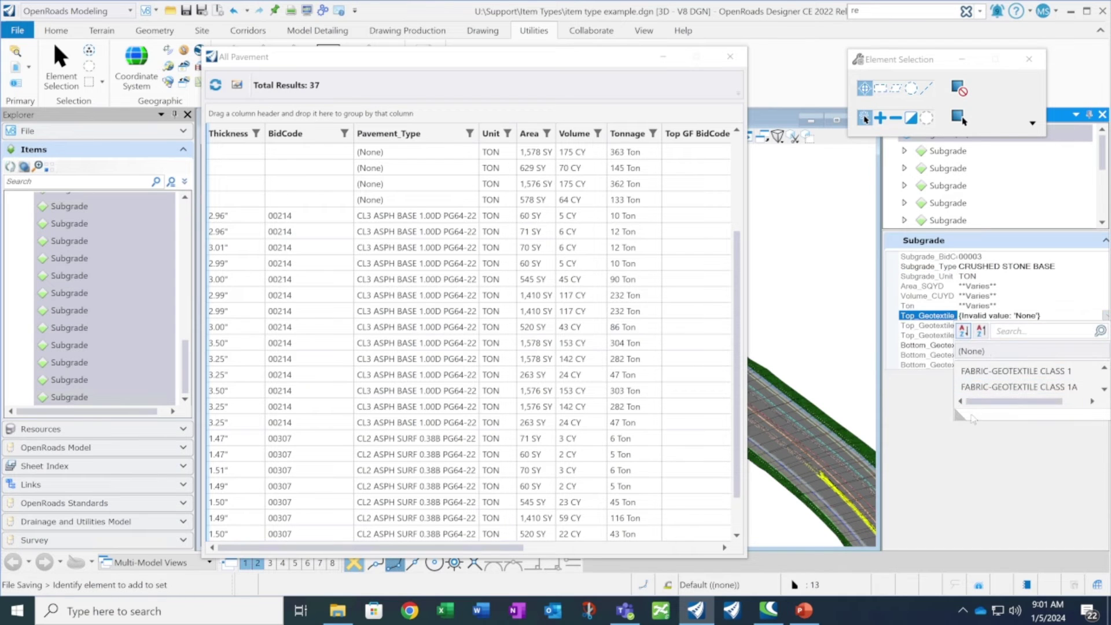
{"action": "left_click_drag", "start_coordinate": [960, 415], "coordinate": [874, 477]}
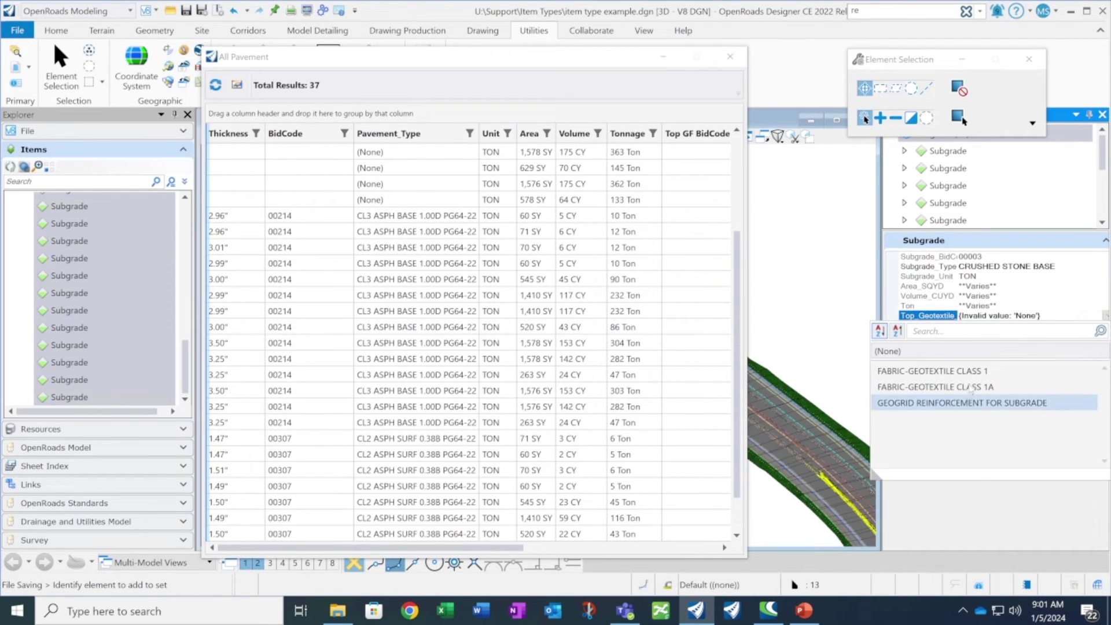
{"action": "left_click", "coordinate": [961, 372]}
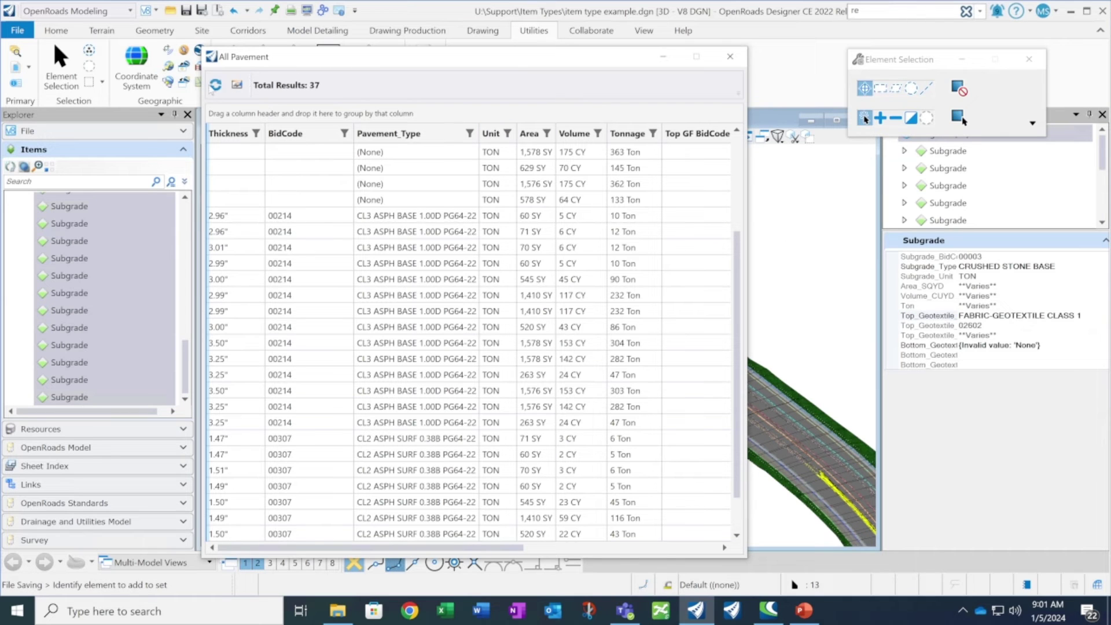
- Refresh the All Pavement report, review its top geotextile fabric columns, and close the report
{"action": "left_click", "coordinate": [216, 86]}
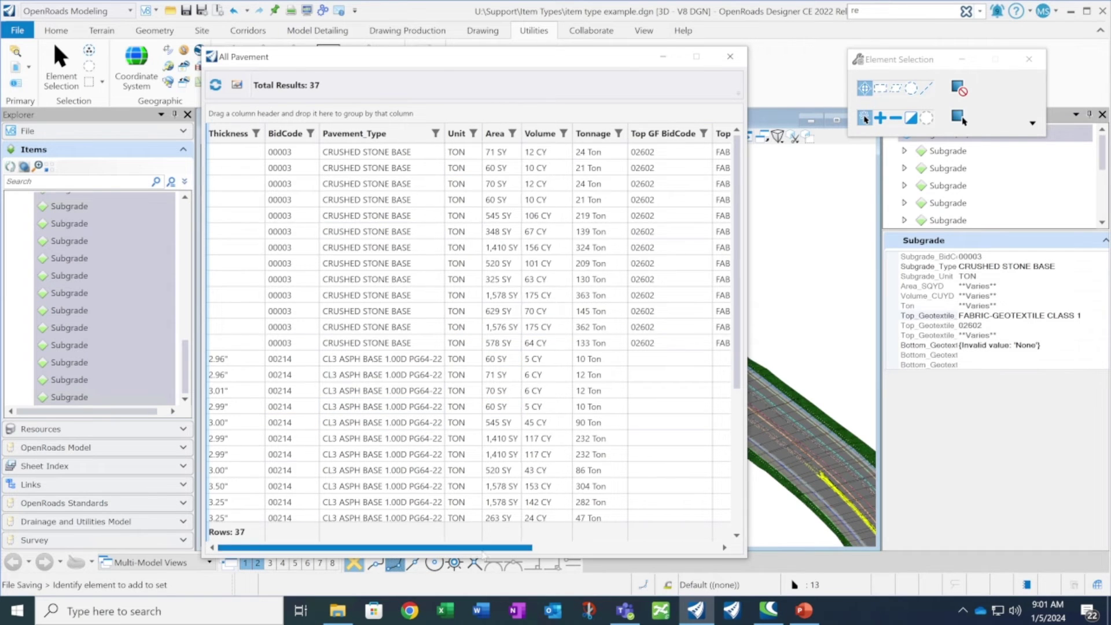
{"action": "left_click_drag", "start_coordinate": [485, 548], "coordinate": [596, 549]}
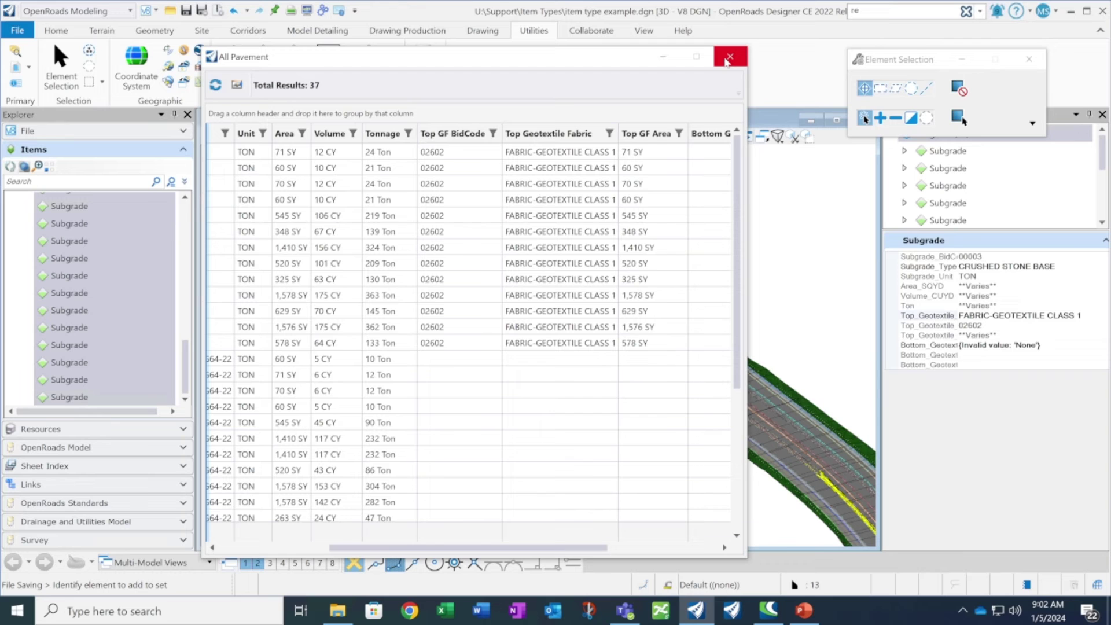
{"action": "left_click", "coordinate": [728, 57]}
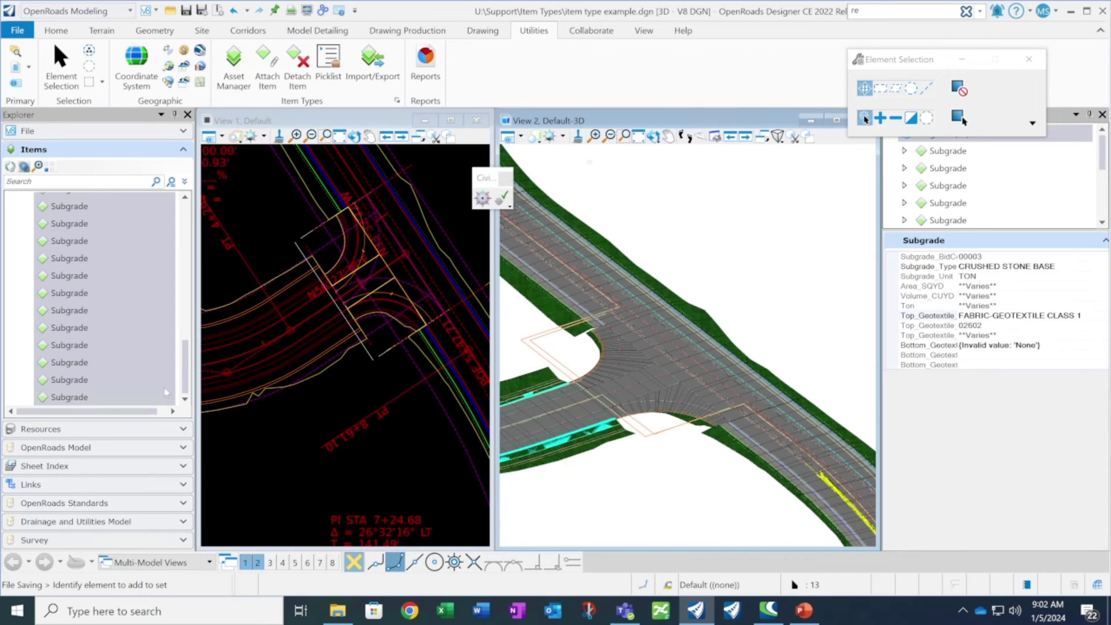
- Expand the Curb_and_Gutter item type and show the shared properties of its items
{"action": "left_click_drag", "start_coordinate": [185, 372], "coordinate": [171, 308]}
{"action": "left_click", "coordinate": [11, 319]}
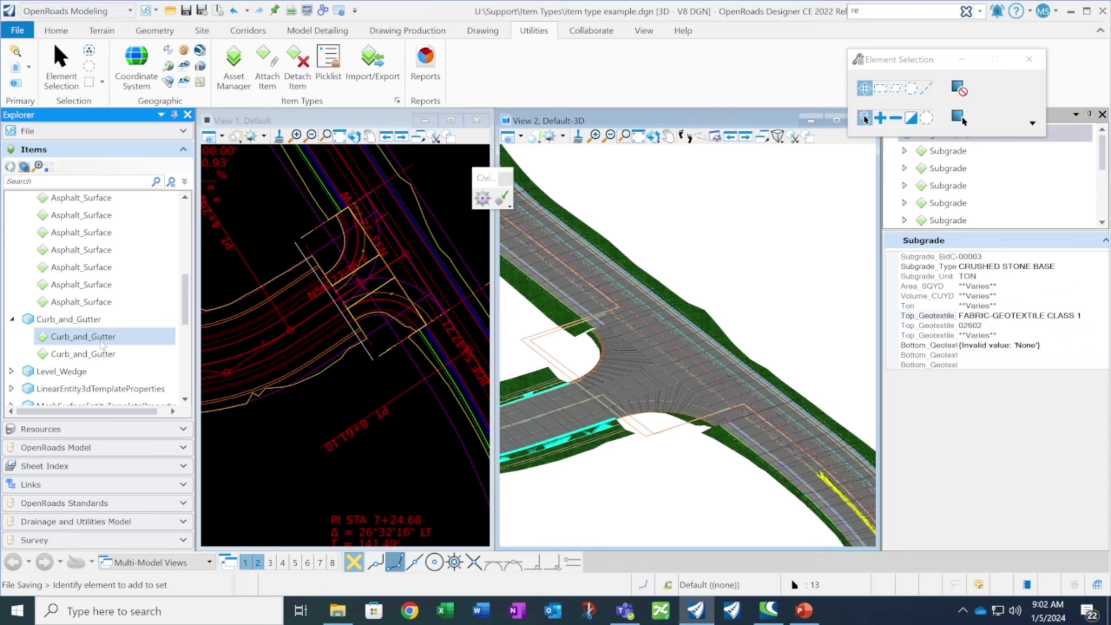
{"action": "left_click", "coordinate": [73, 323]}
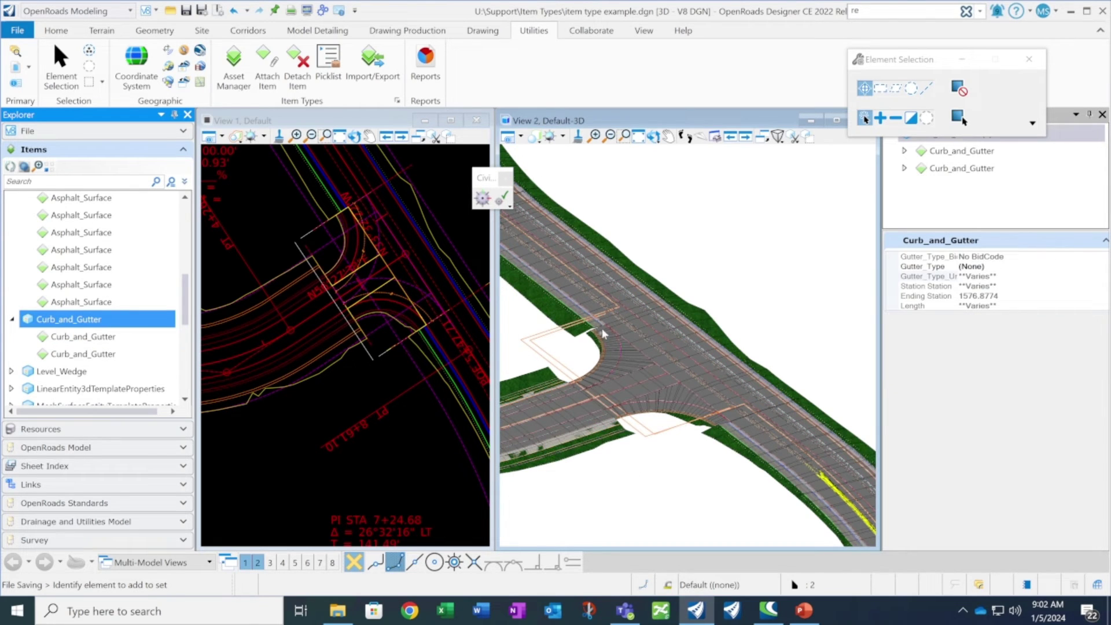
- Inspect the properties of the curb and gutter mesh between the main road and the grass, and clear the selection
{"action": "scroll", "coordinate": [602, 331], "scroll_direction": "down", "scroll_amount": 1}
{"action": "scroll", "coordinate": [596, 326], "scroll_direction": "down", "scroll_amount": 1}
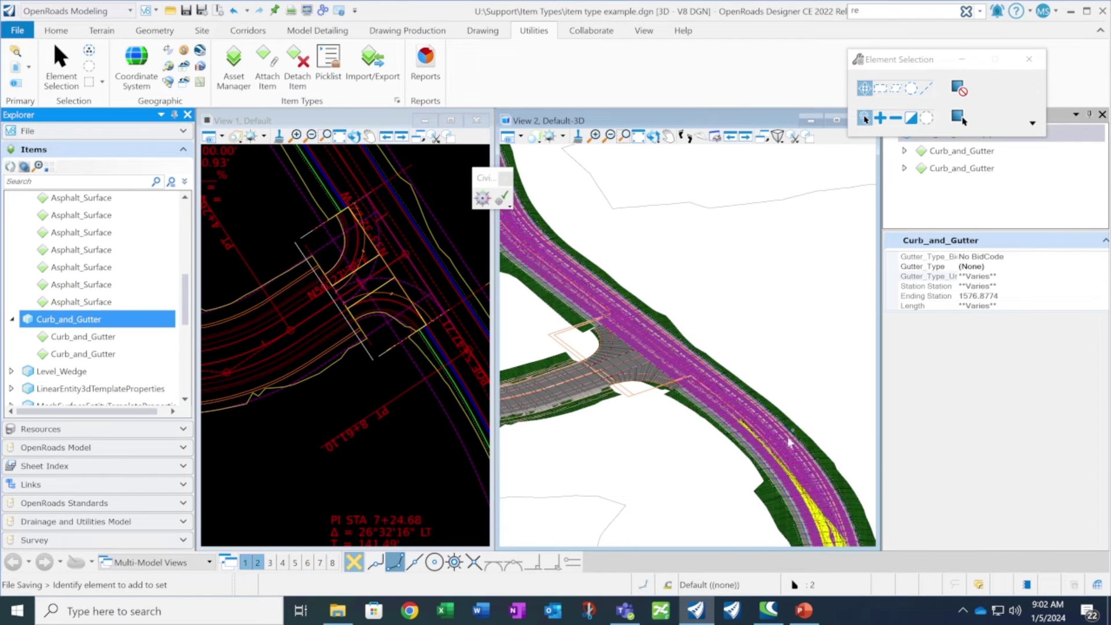
{"action": "scroll", "coordinate": [787, 444], "scroll_direction": "up", "scroll_amount": 2}
{"action": "scroll", "coordinate": [787, 443], "scroll_direction": "up", "scroll_amount": 1}
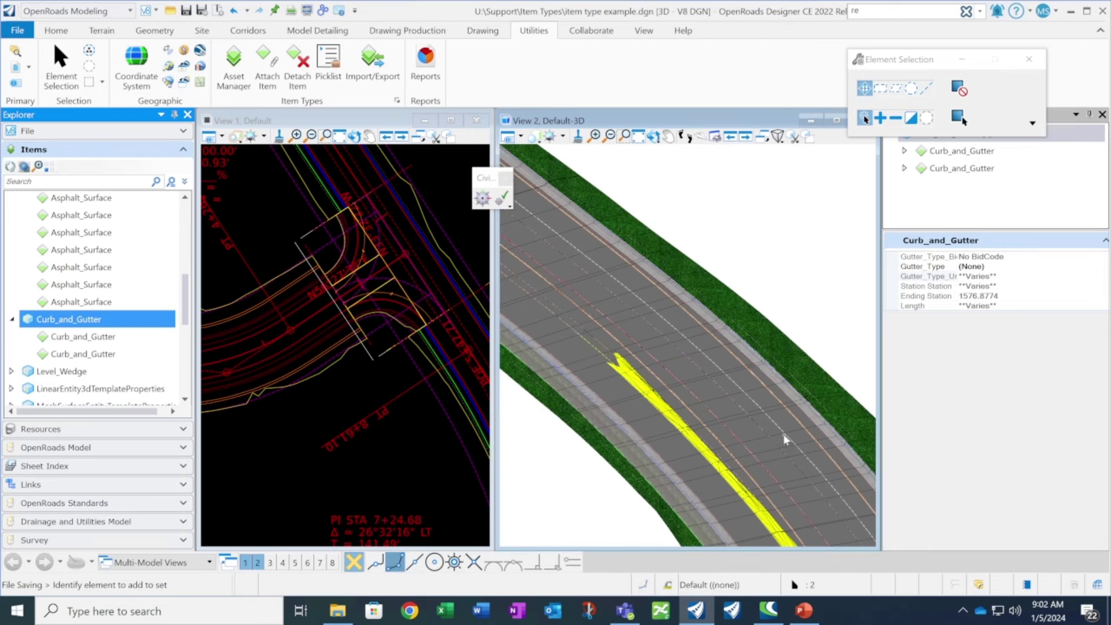
{"action": "scroll", "coordinate": [807, 420], "scroll_direction": "up", "scroll_amount": 2}
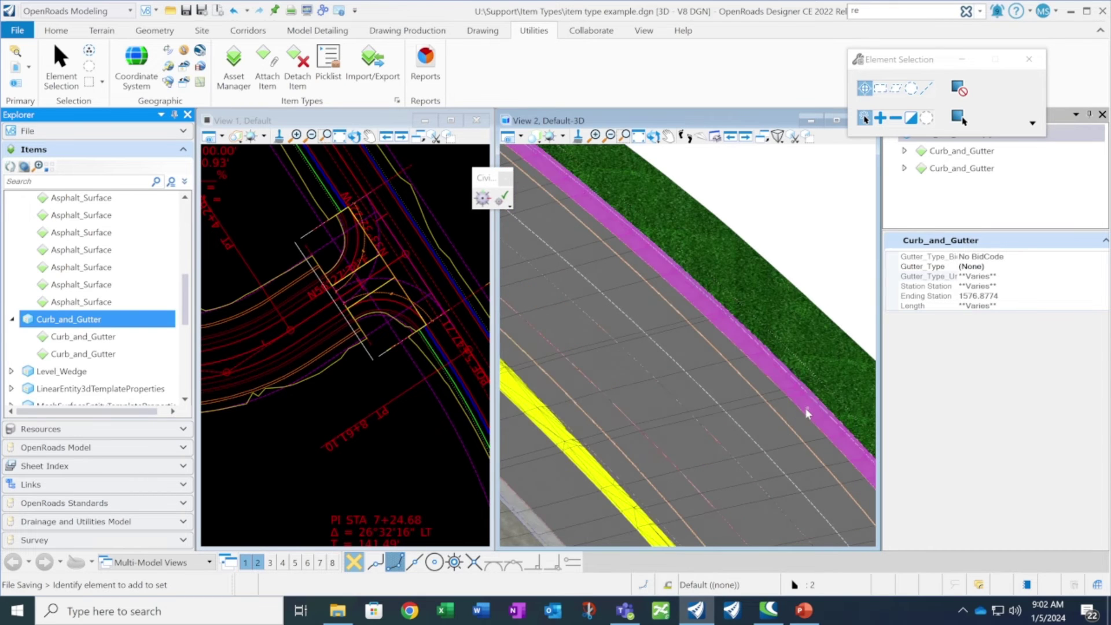
{"action": "left_click", "coordinate": [808, 413]}
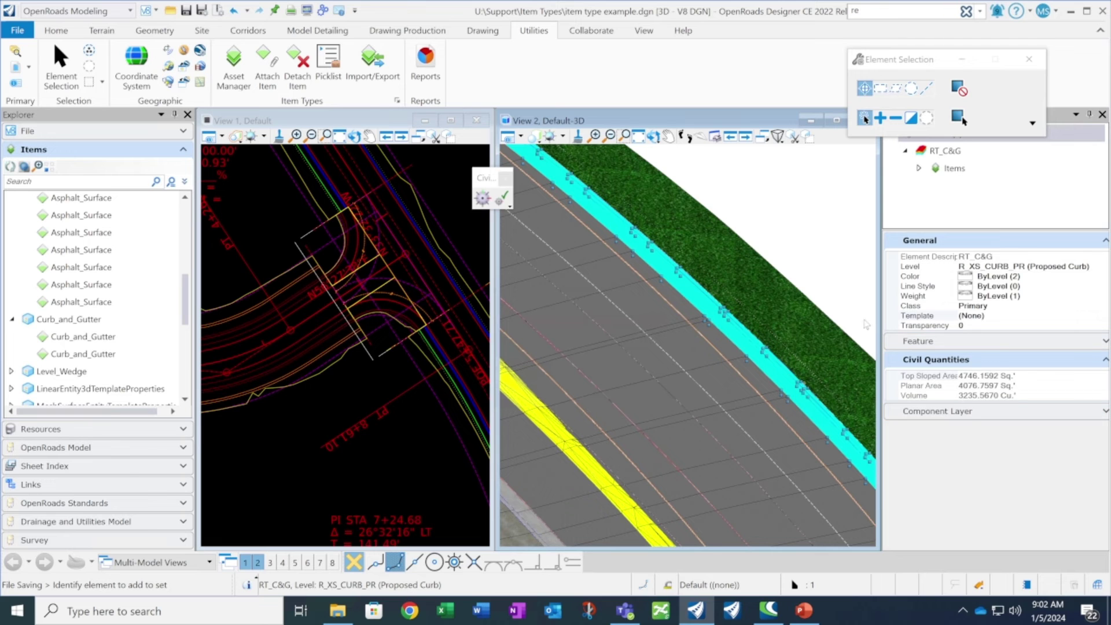
{"action": "left_click", "coordinate": [761, 211]}
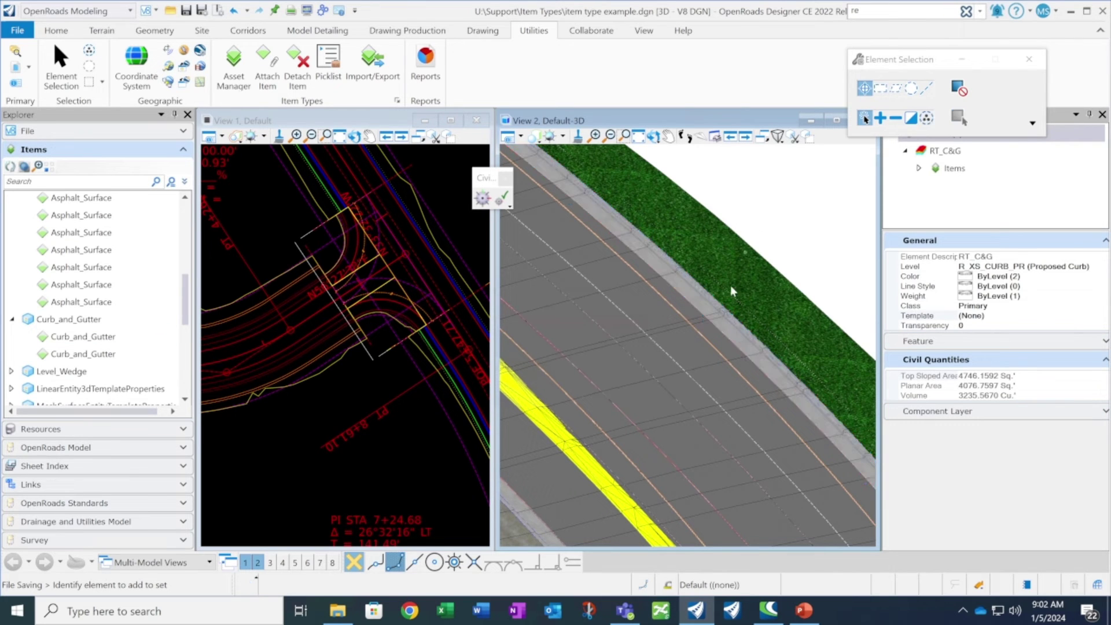
- Examine each of the two Curb_and_Gutter items individually, comparing their properties with the curb in the 3D model
{"action": "scroll", "coordinate": [719, 315], "scroll_direction": "up", "scroll_amount": 2}
{"action": "scroll", "coordinate": [720, 313], "scroll_direction": "up", "scroll_amount": 1}
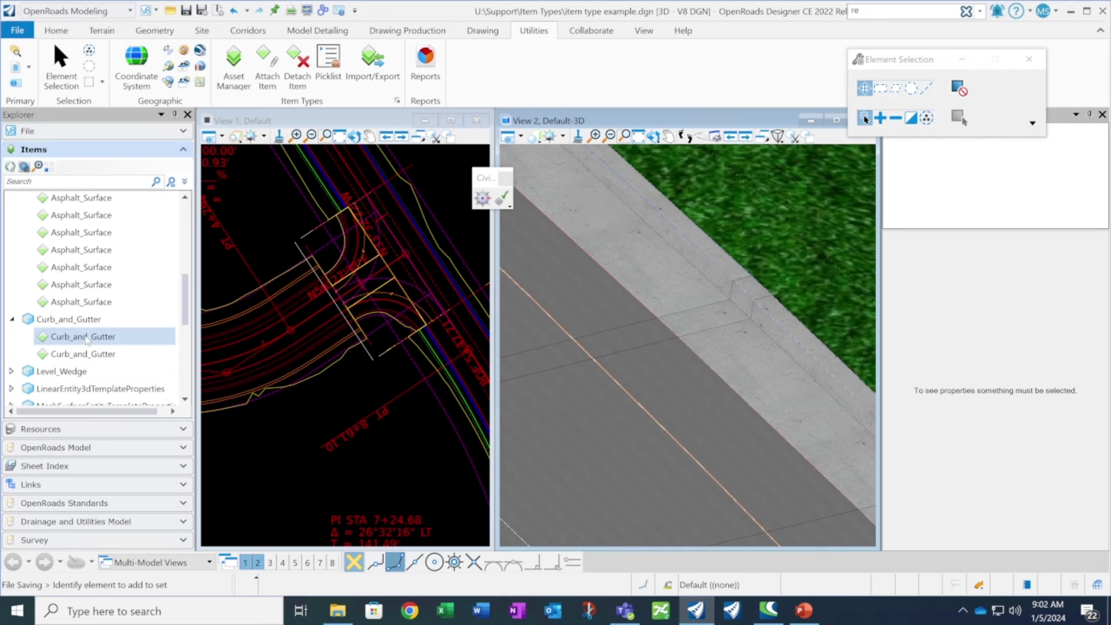
{"action": "left_click", "coordinate": [87, 339]}
{"action": "left_click", "coordinate": [81, 354]}
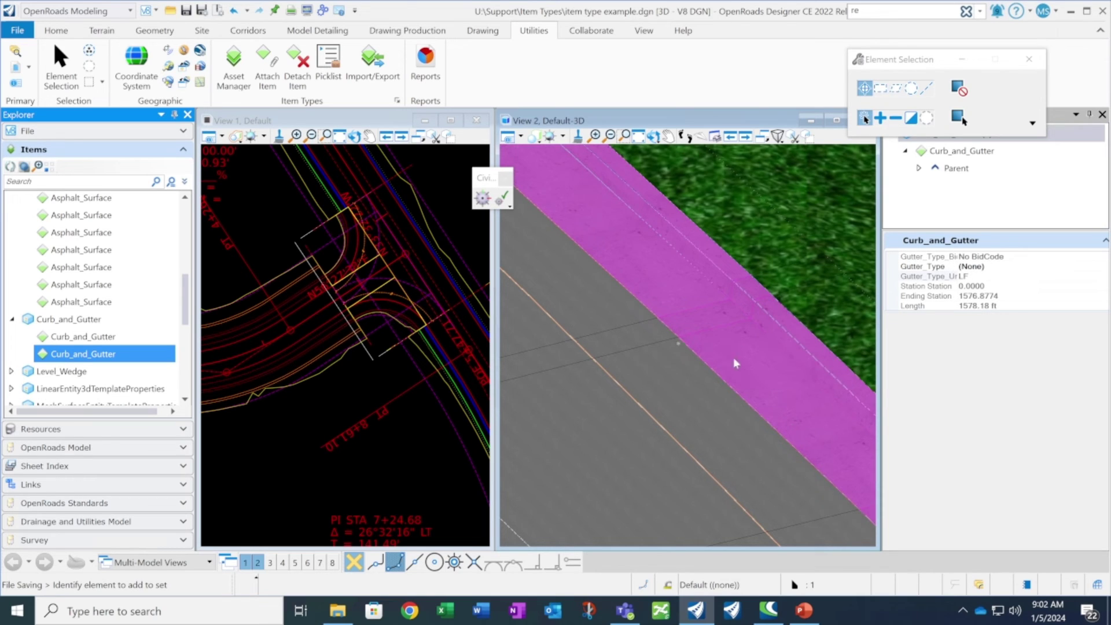
{"action": "scroll", "coordinate": [766, 408], "scroll_direction": "down", "scroll_amount": 2}
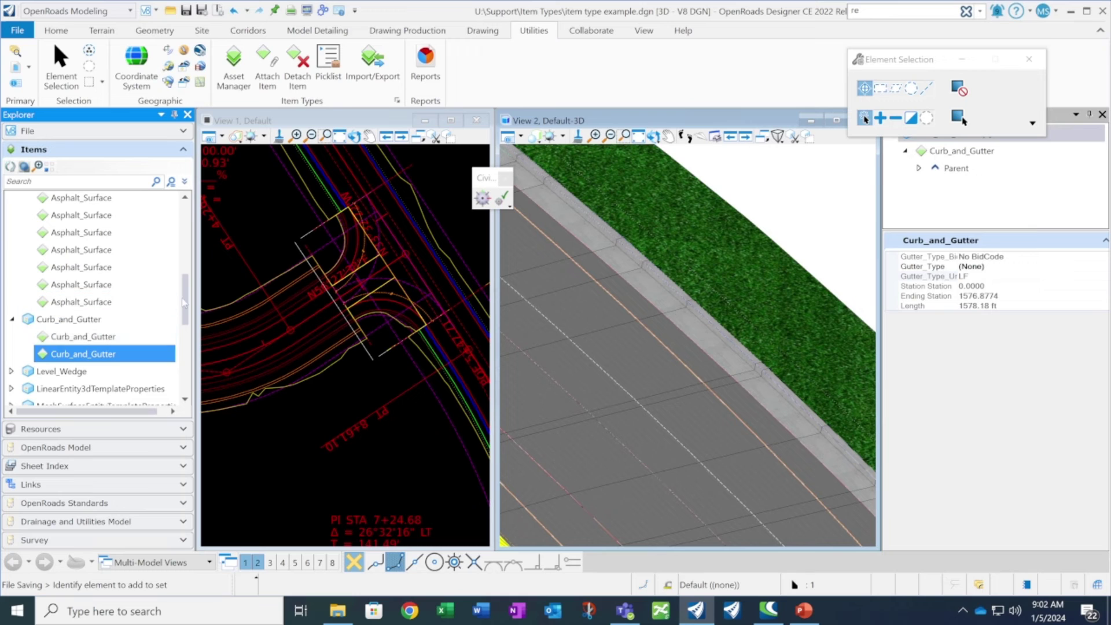
{"action": "scroll", "coordinate": [184, 302], "scroll_direction": "down", "scroll_amount": 1}
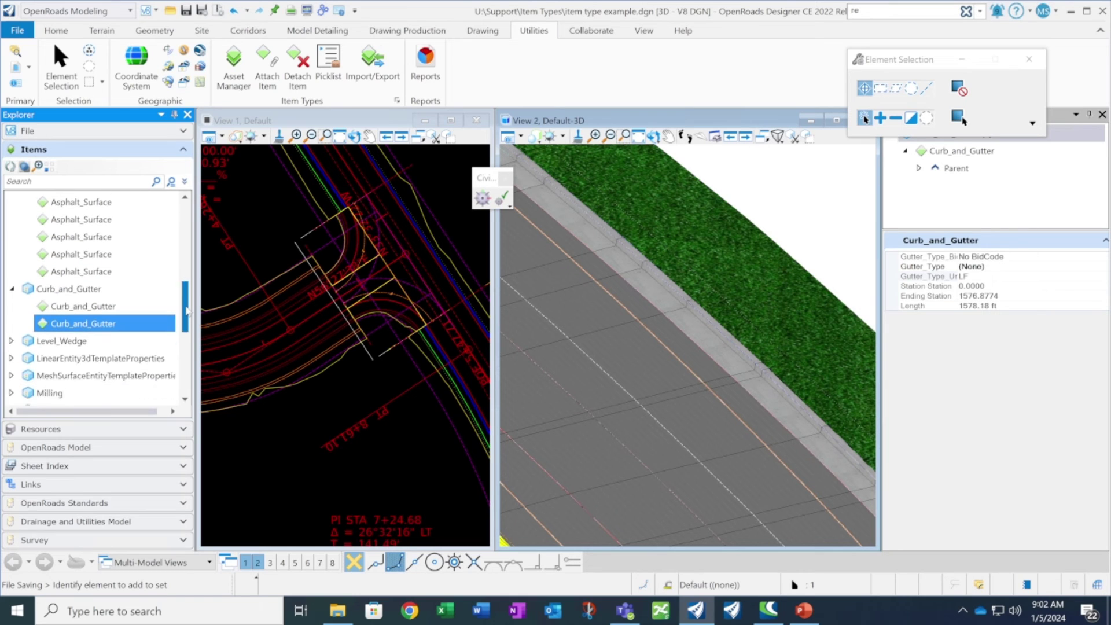
- Clear the current selection, search the commands for "item", and open the Item Types dialog
{"action": "left_click", "coordinate": [259, 232]}
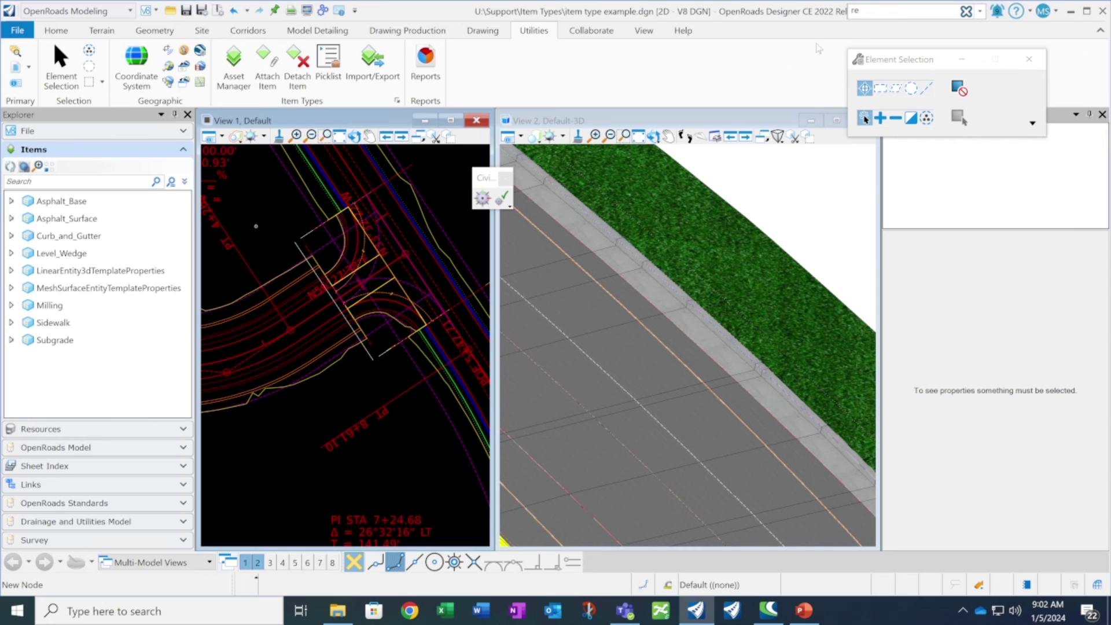
{"action": "left_click_drag", "start_coordinate": [886, 10], "coordinate": [797, 25]}
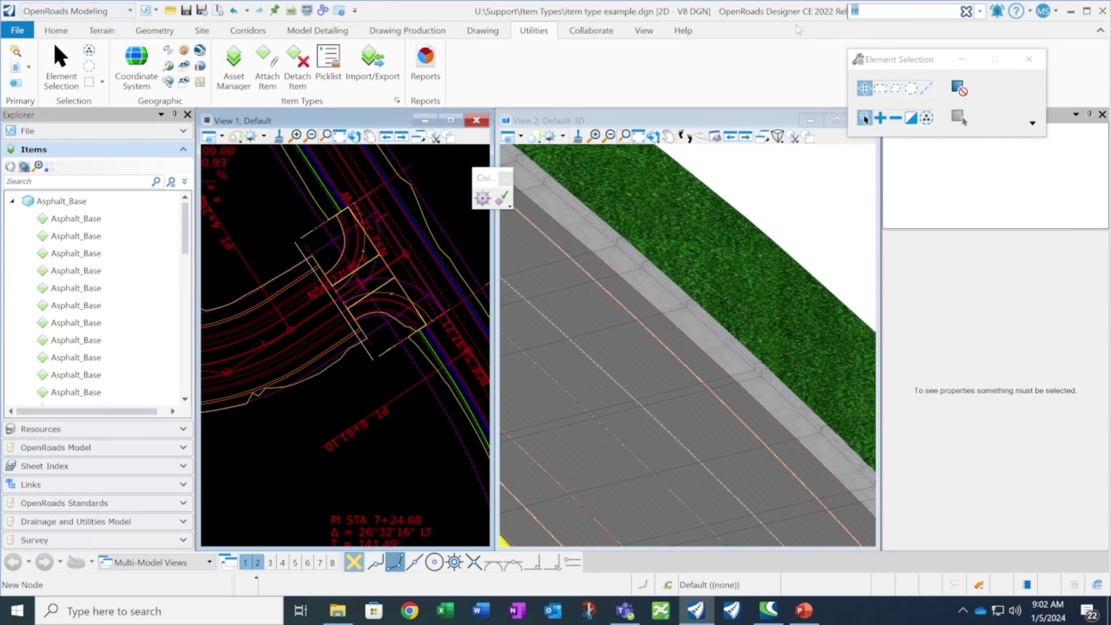
{"action": "type", "text": "item"}
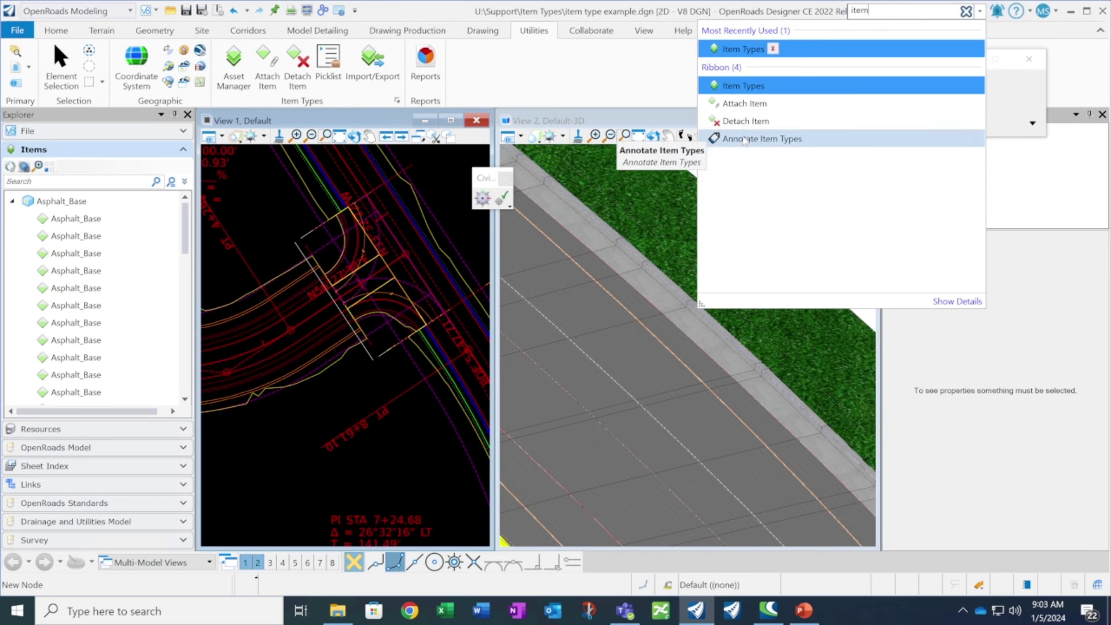
{"action": "left_click", "coordinate": [736, 87]}
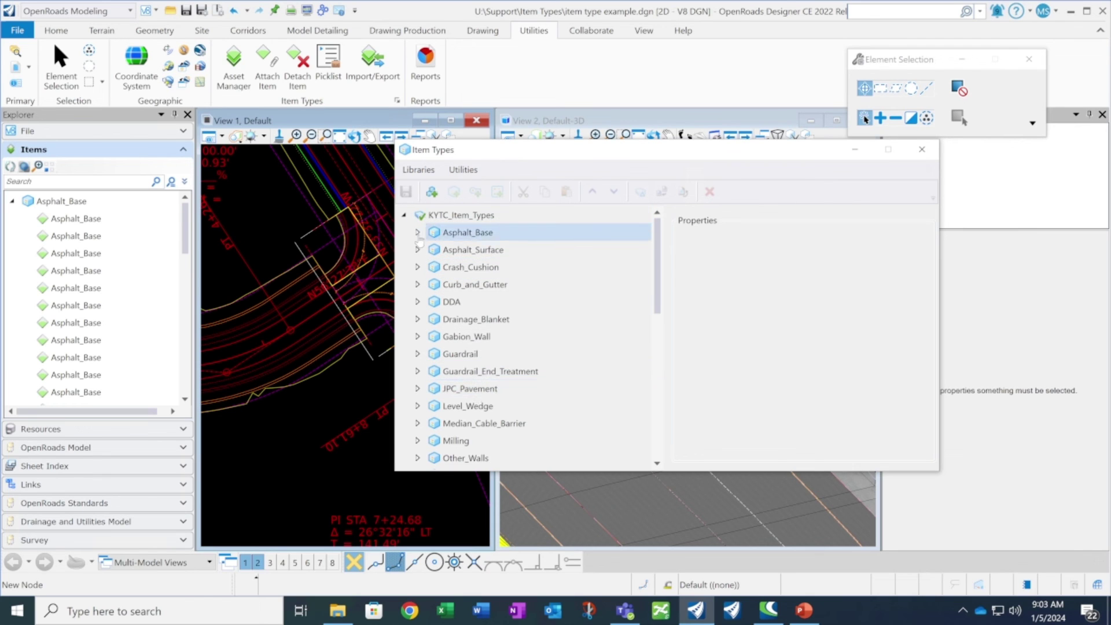
- Examine the Layer_Thickness, Asphalt_Surface_Type and Area_SQYD property definitions of Asphalt_Surface in the KYTC_Item_Types library, and close the dialog
{"action": "left_click", "coordinate": [418, 249]}
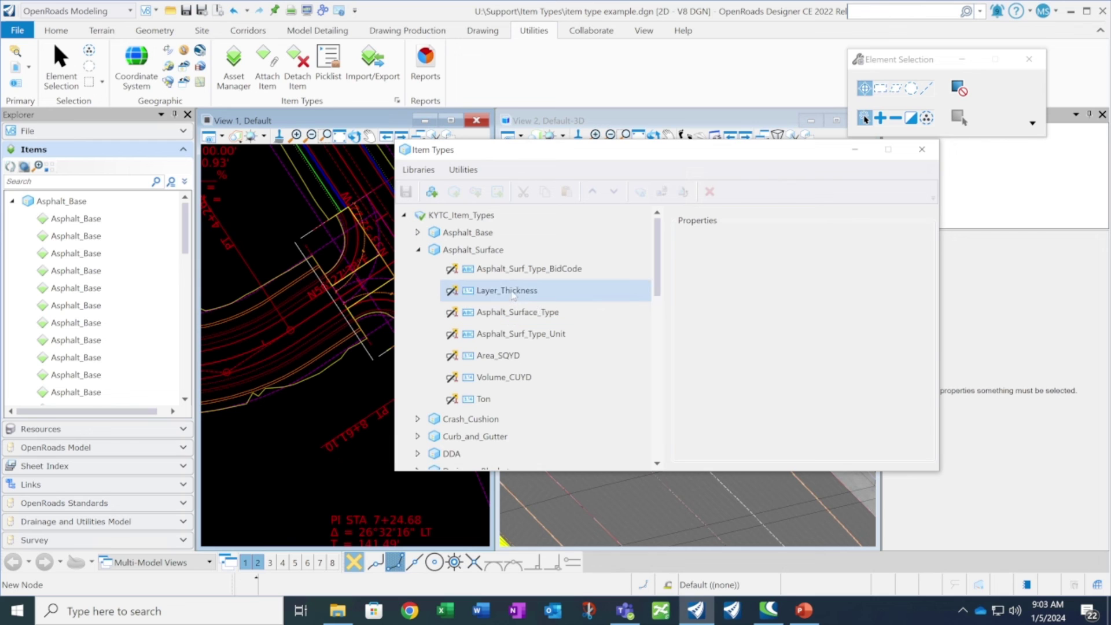
{"action": "left_click", "coordinate": [513, 294]}
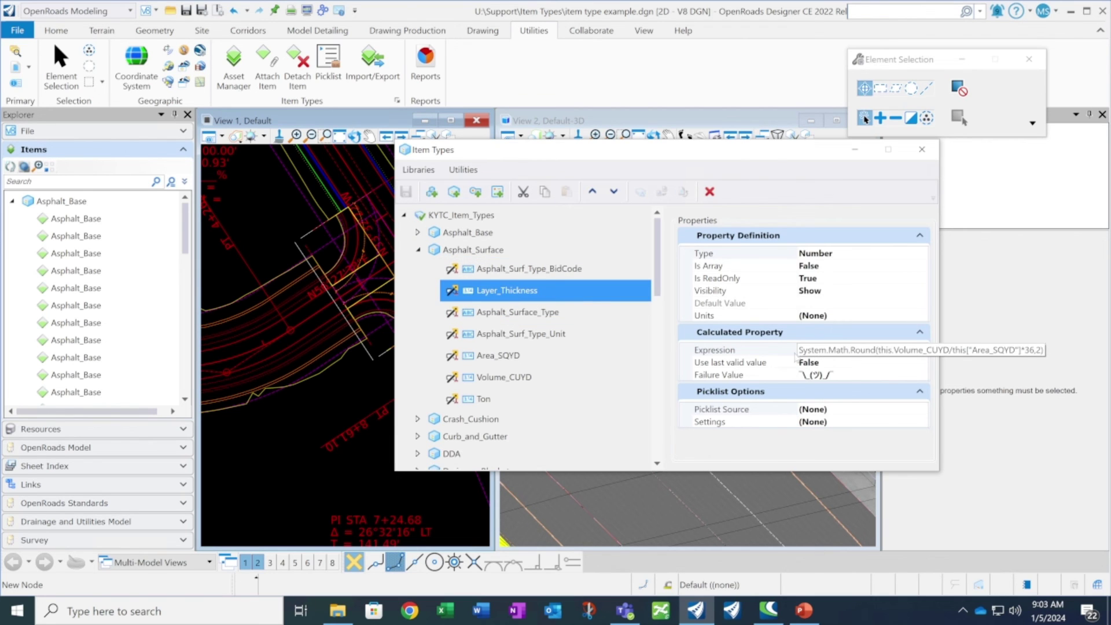
{"action": "left_click", "coordinate": [532, 316]}
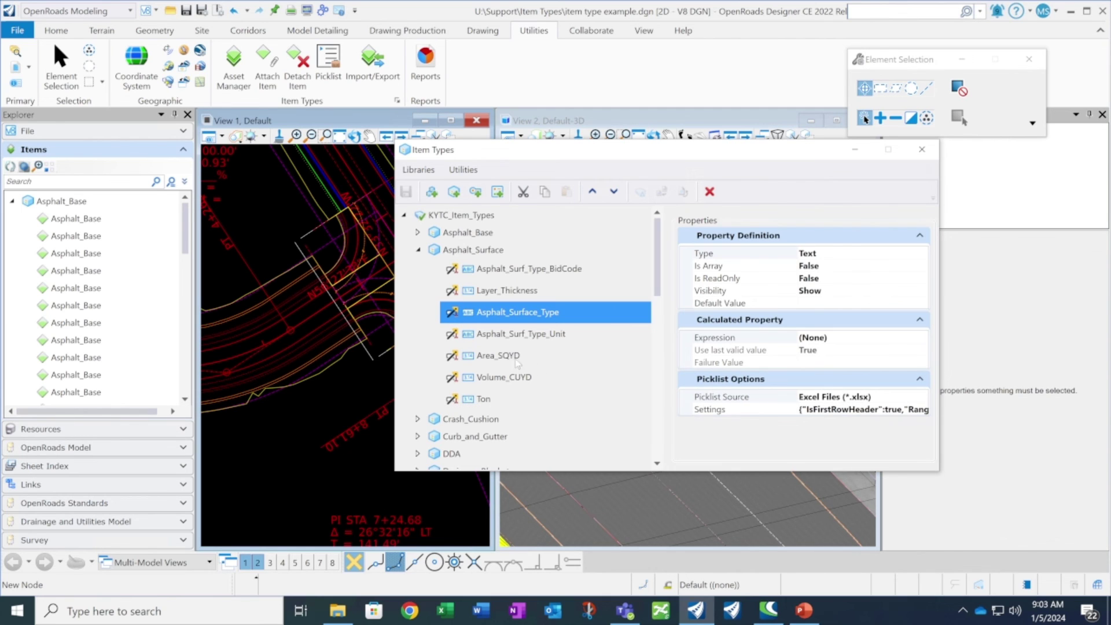
{"action": "left_click", "coordinate": [501, 360]}
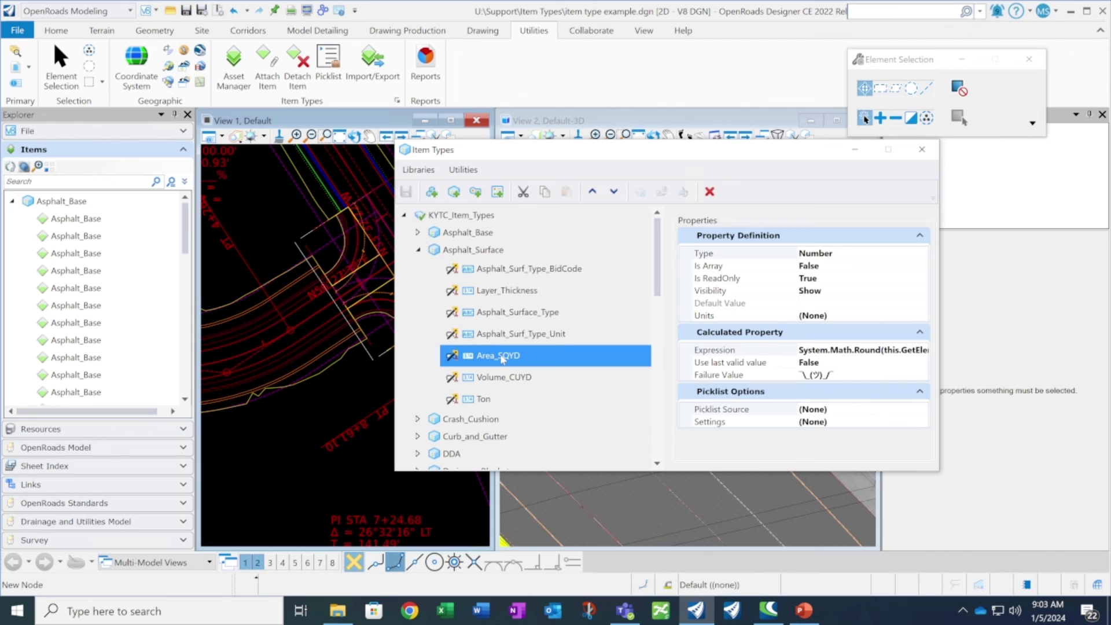
{"action": "left_click_drag", "start_coordinate": [558, 152], "coordinate": [523, 158]}
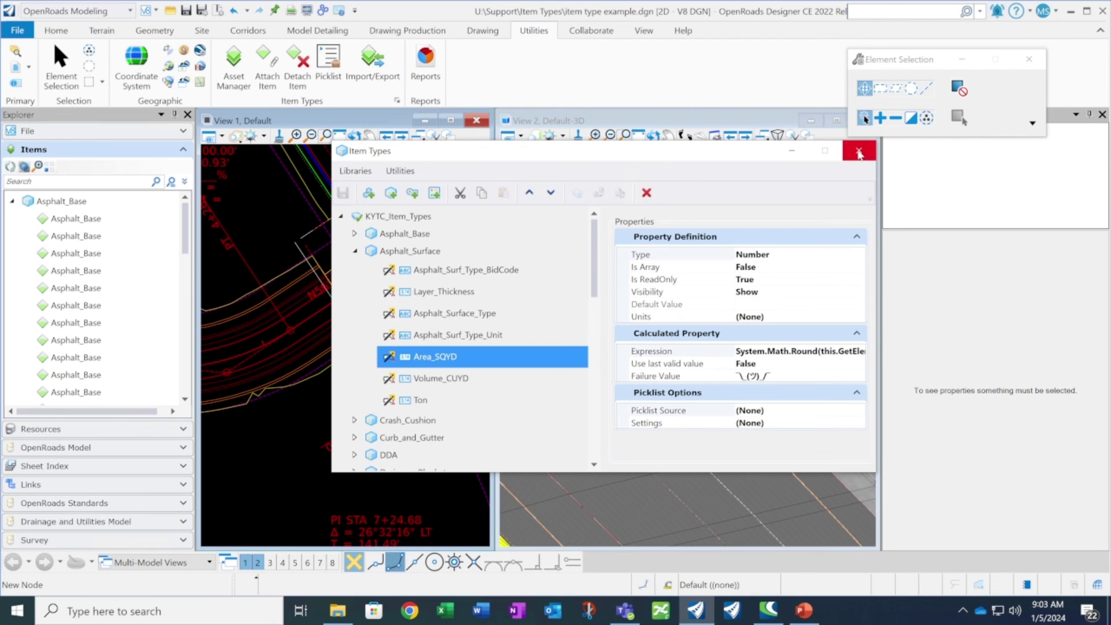
{"action": "left_click", "coordinate": [860, 153]}
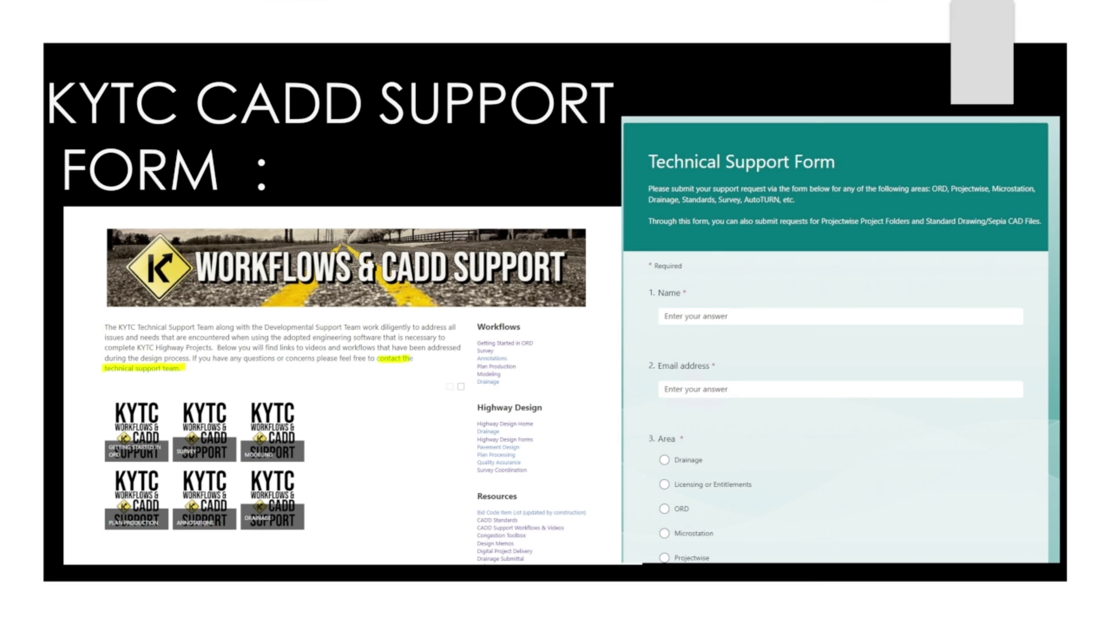